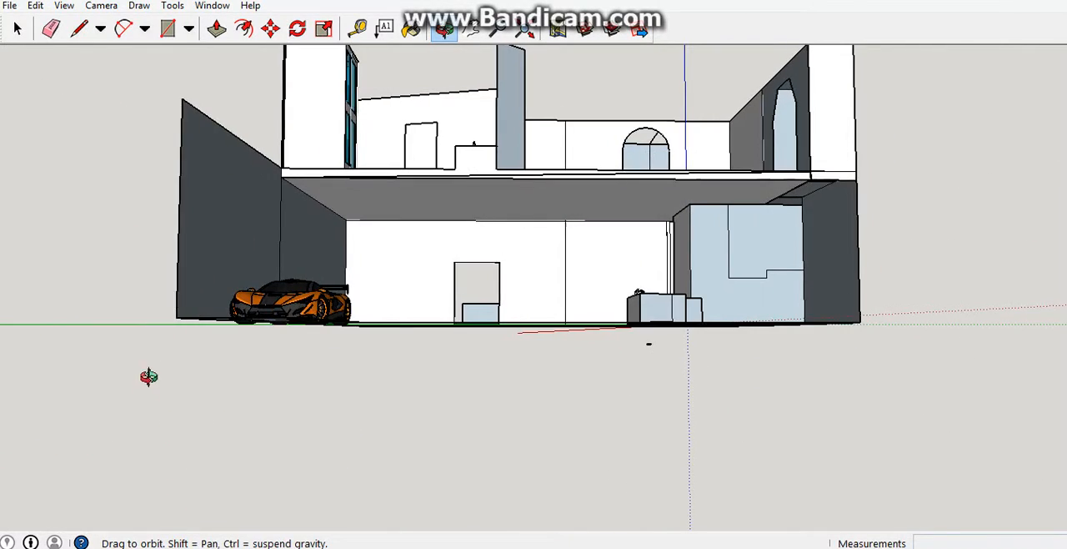
Draw a trial rectangle of about 618 by 1121 inches on the open ground beside the car, and undo it.
key("space")
middle_click_drag(487, 313, 310, 226)
middle_click_drag(309, 191, 731, 317)
middle_click_drag(693, 222, 483, 329)
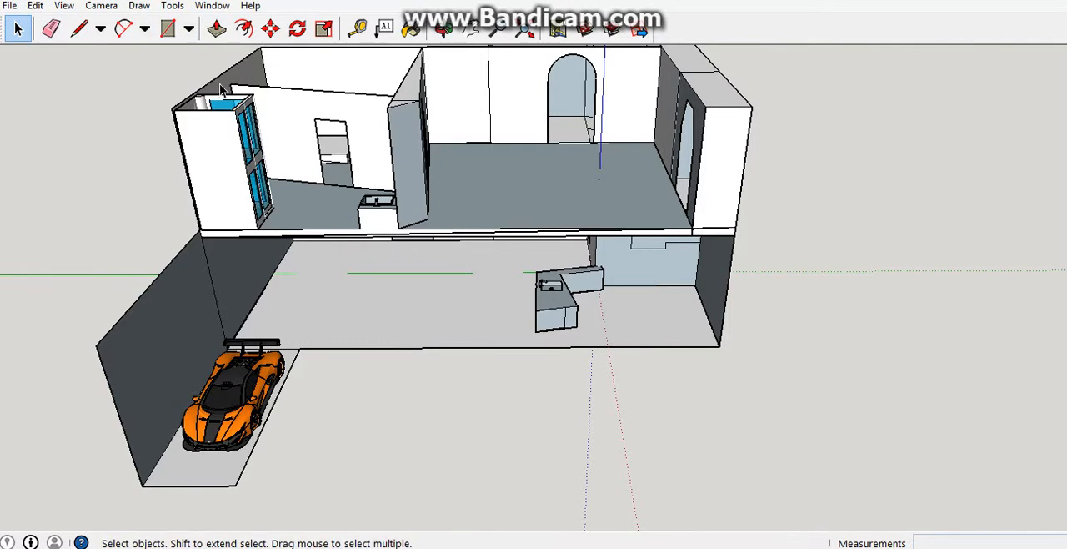
left_click(166, 28)
left_click(380, 396)
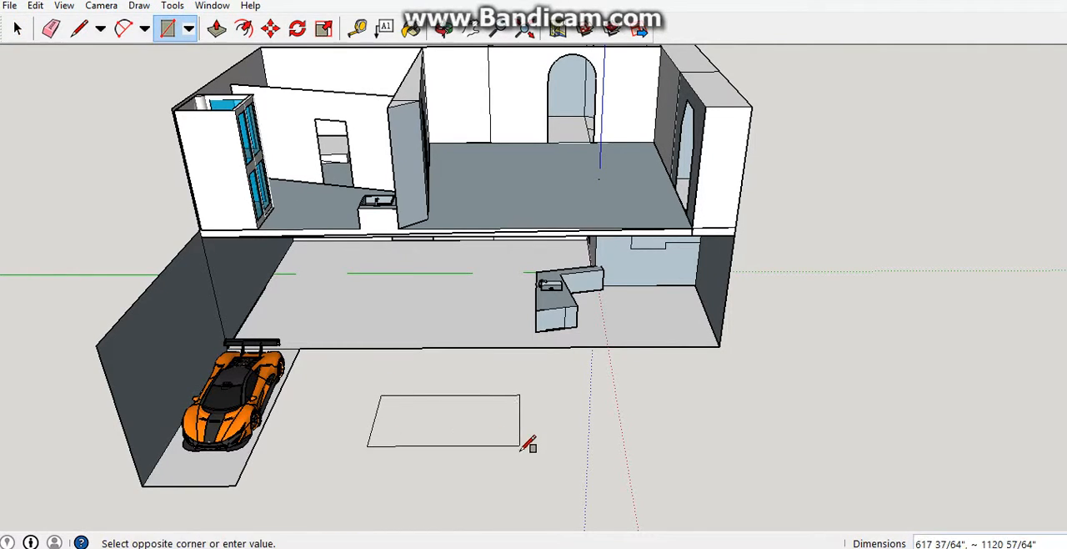
left_click(520, 451)
key("ctrl+z")
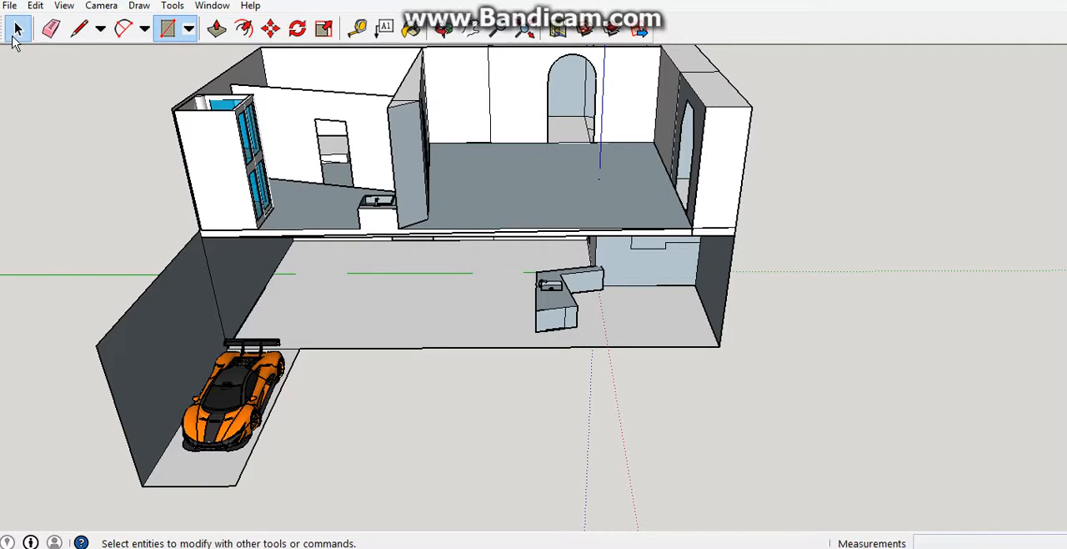
left_click(17, 30)
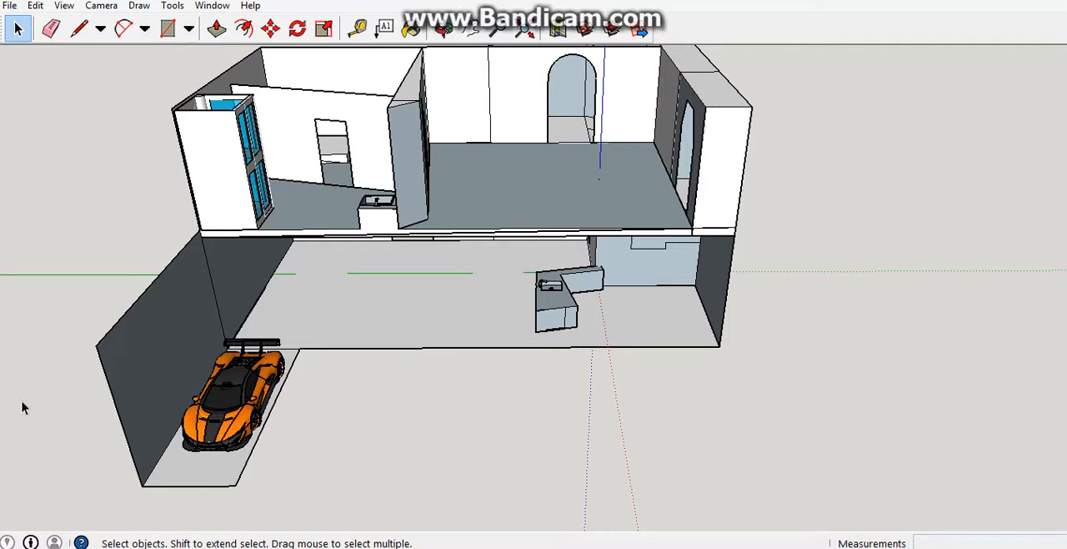
Examine the two-storey house from several sides, including the car's parking area, the kitchen counter and the rear walls.
middle_click_drag(21, 408, 156, 142)
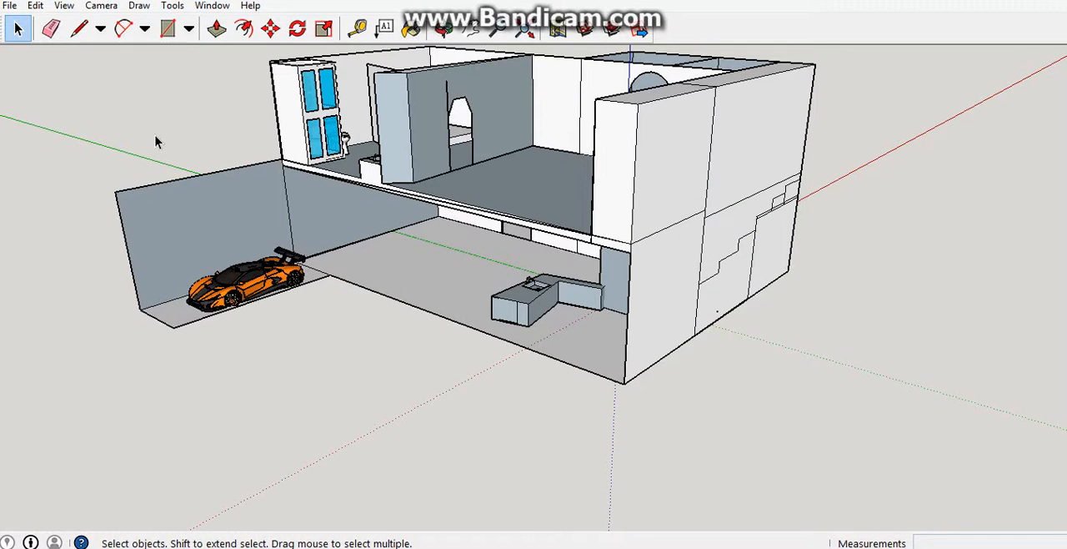
middle_click_drag(327, 207, 330, 266)
scroll(325, 268, "up", 5)
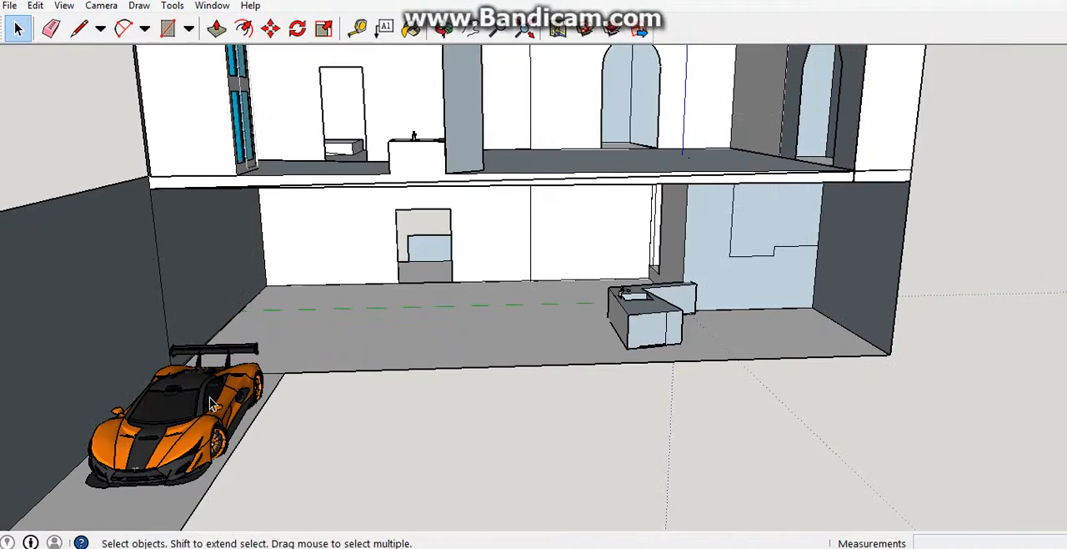
middle_click_drag(414, 136, 165, 275)
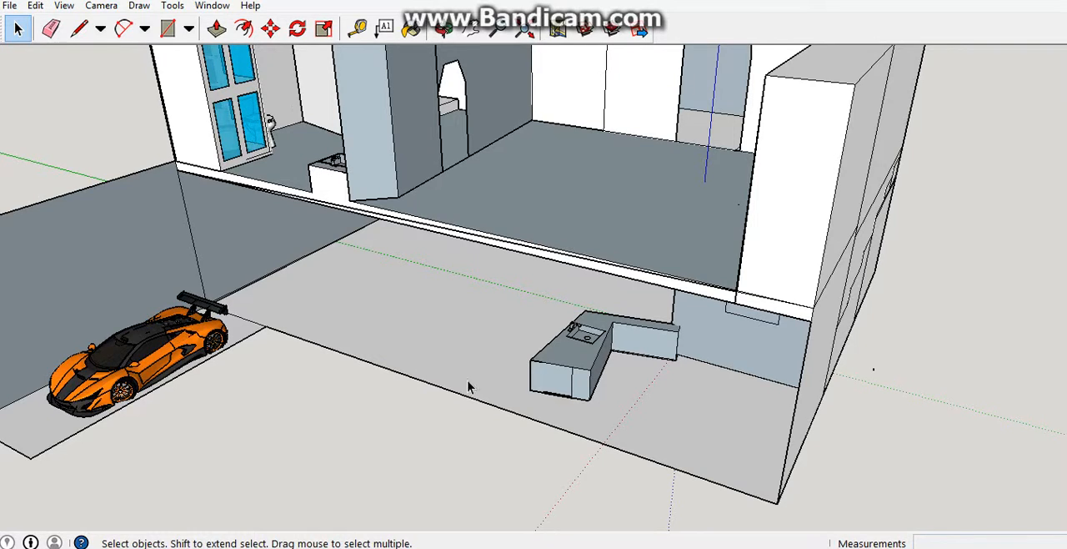
mouse_move(638, 272)
middle_mouse_down()
mouse_move(583, 233)
mouse_move(484, 455)
mouse_move(555, 224)
mouse_move(523, 125)
mouse_move(483, 206)
mouse_move(770, 241)
mouse_move(955, 242)
mouse_move(920, 236)
middle_mouse_up()
scroll(522, 125, "up", 3)
scroll(960, 176, "down", 2)
middle_click_drag(960, 176, 769, 255)
scroll(770, 255, "down", 4)
mouse_move(651, 288)
middle_mouse_down()
mouse_move(161, 439)
mouse_move(538, 540)
mouse_move(466, 437)
middle_mouse_up()
middle_click_drag(567, 398, 624, 420)
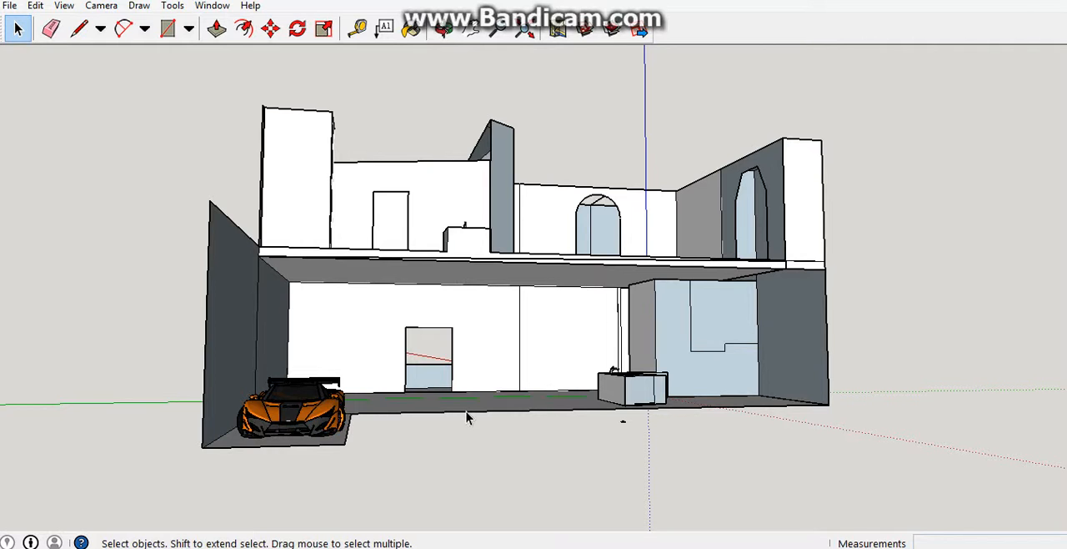
middle_click_drag(932, 365, 45, 522)
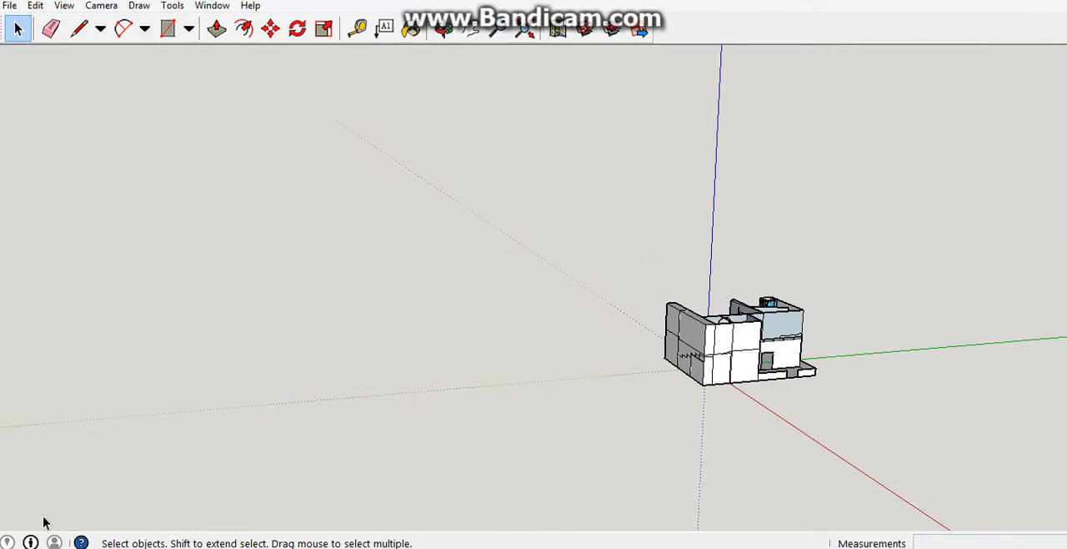
Draw a trial rectangle of about 10004 by 12216 inches on the empty ground beside the house, and undo it.
middle_click_drag(386, 413, 392, 334)
left_click(168, 28)
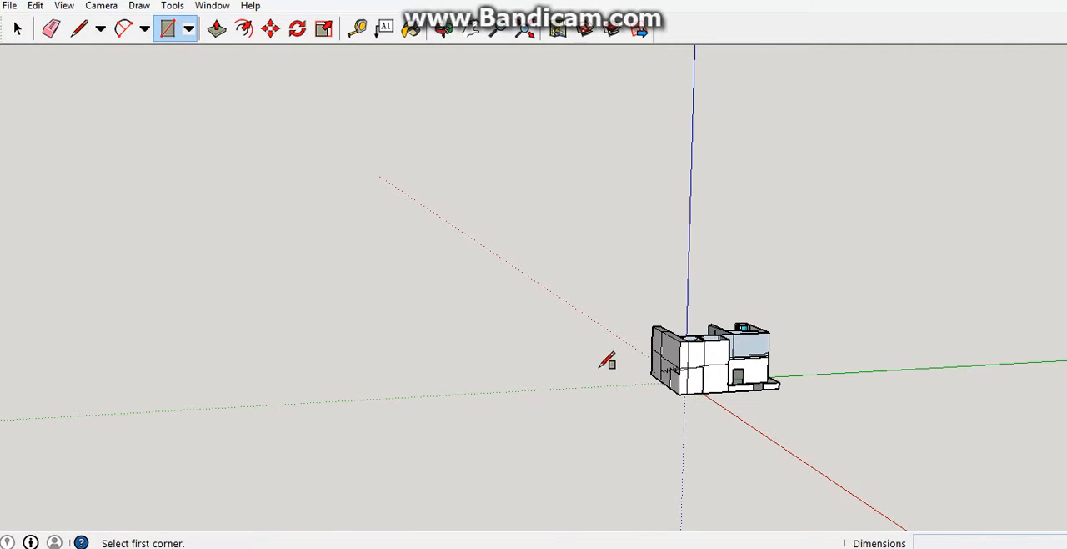
left_click(584, 377)
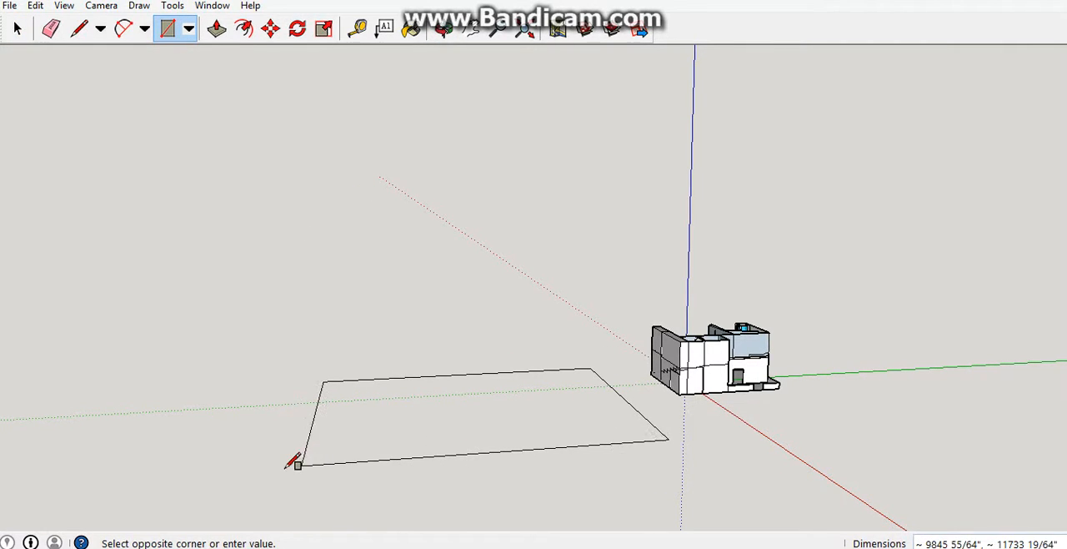
left_click(309, 463)
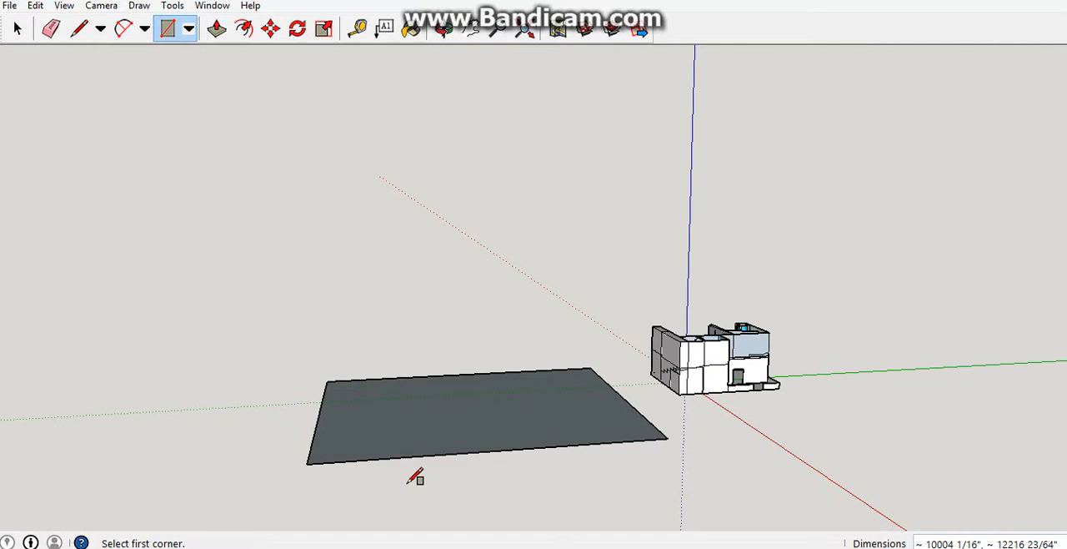
key("ctrl+z")
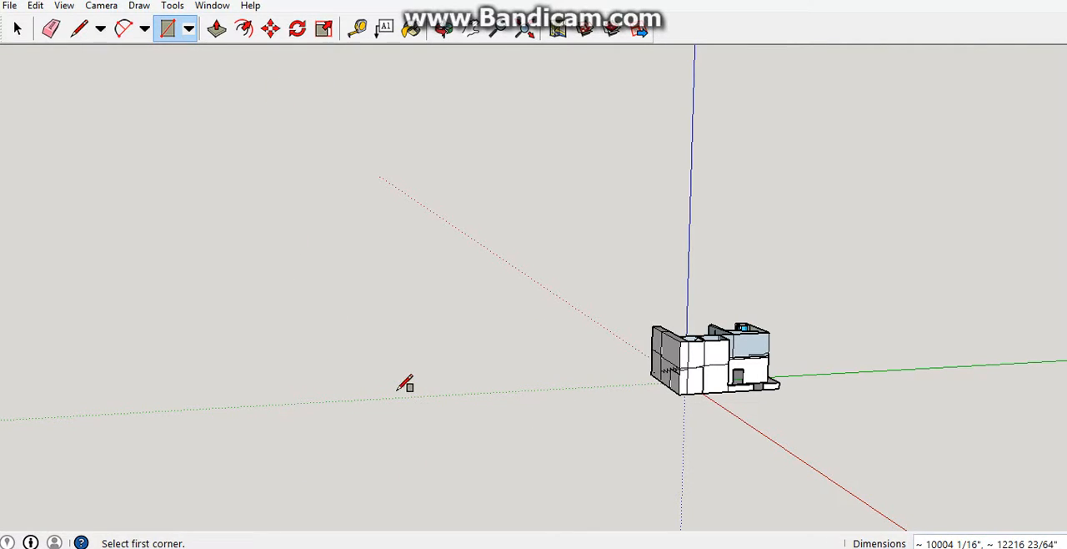
Try closing the ground floor's open side with a rectangle of about 4368 by 1090 inches, from the upper floor slab's corner to the parking floor.
key("o")
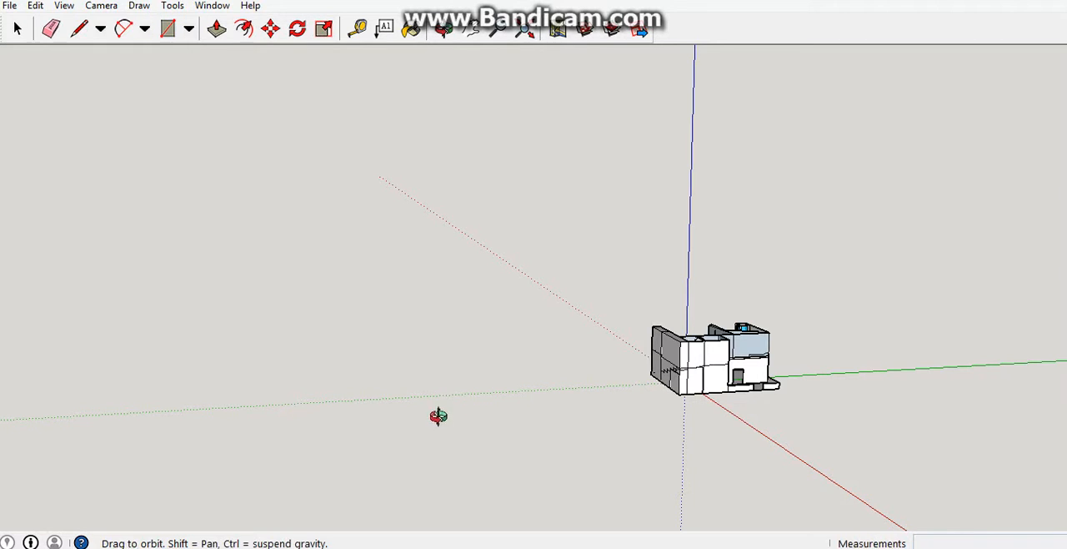
left_click_drag(436, 417, 911, 472)
middle_click_drag(911, 471, 1013, 391)
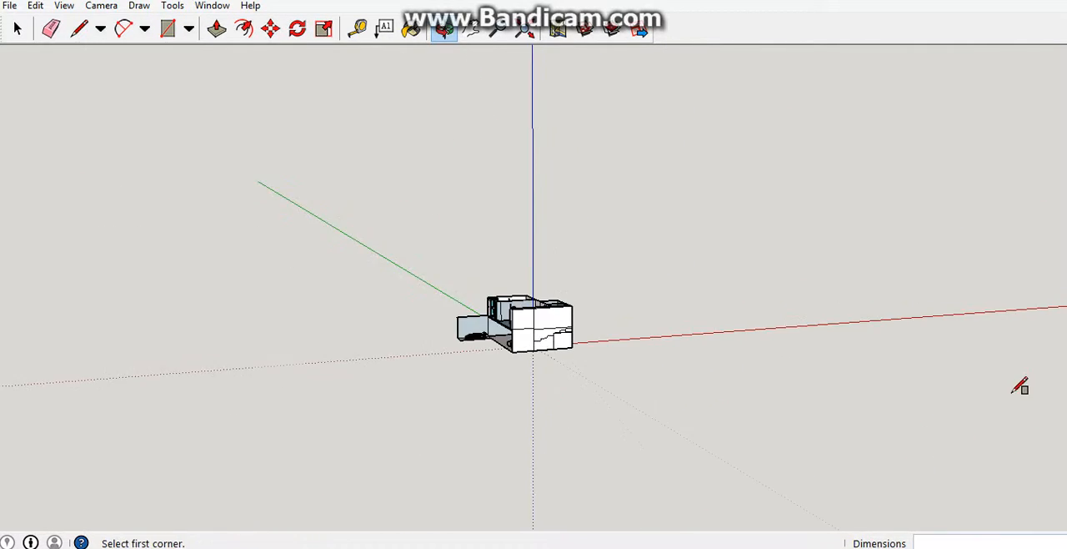
scroll(806, 426, "down", 1)
middle_click_drag(808, 425, 437, 250)
key("o")
left_click_drag(448, 351, 587, 546)
mouse_move(587, 544)
middle_mouse_down()
mouse_move(639, 483)
mouse_move(650, 341)
mouse_move(660, 338)
mouse_move(642, 369)
mouse_move(493, 437)
mouse_move(470, 364)
mouse_move(528, 230)
mouse_move(834, 233)
mouse_move(851, 224)
middle_mouse_up()
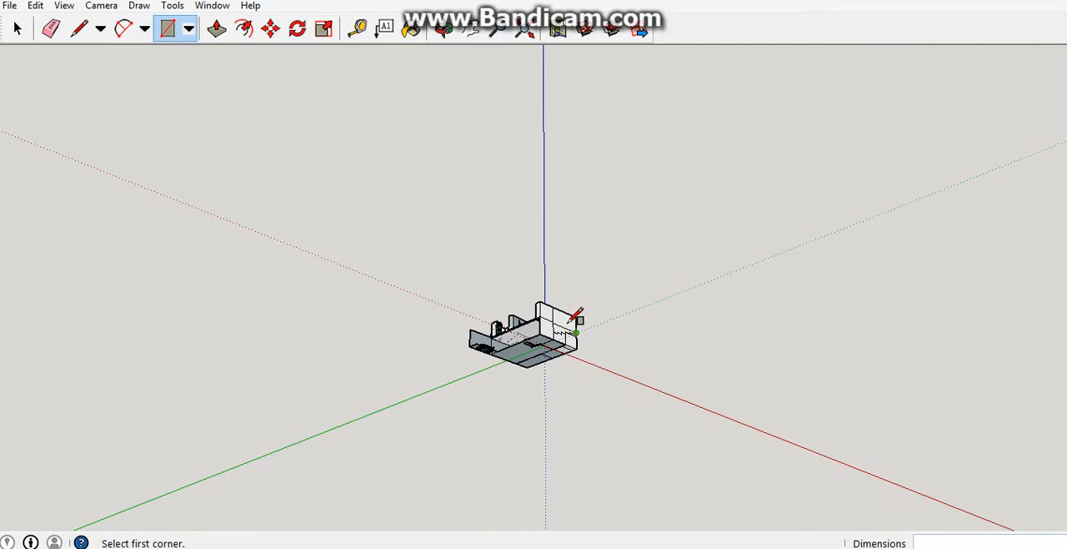
scroll(571, 322, "up", 5)
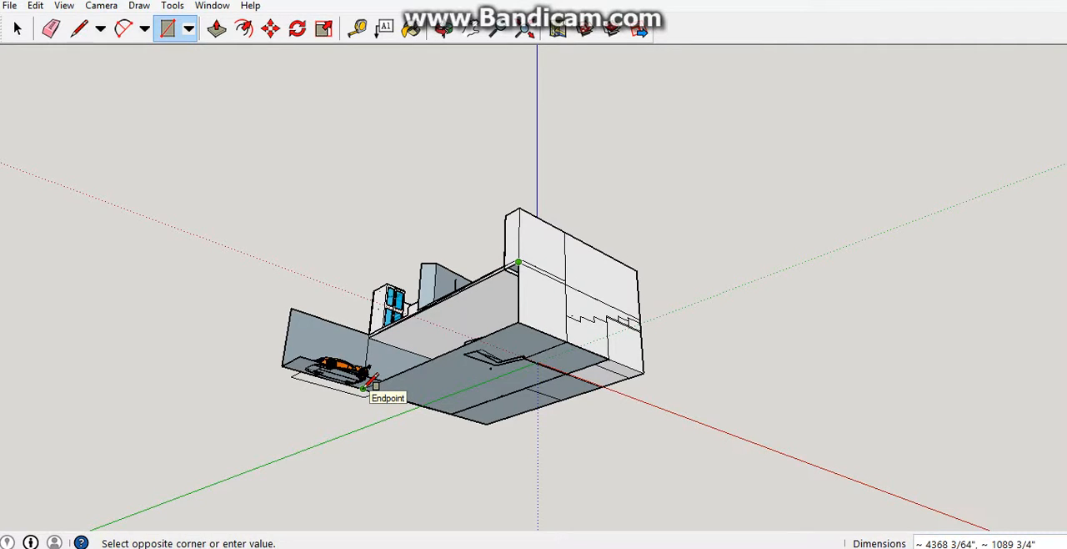
left_click(365, 388)
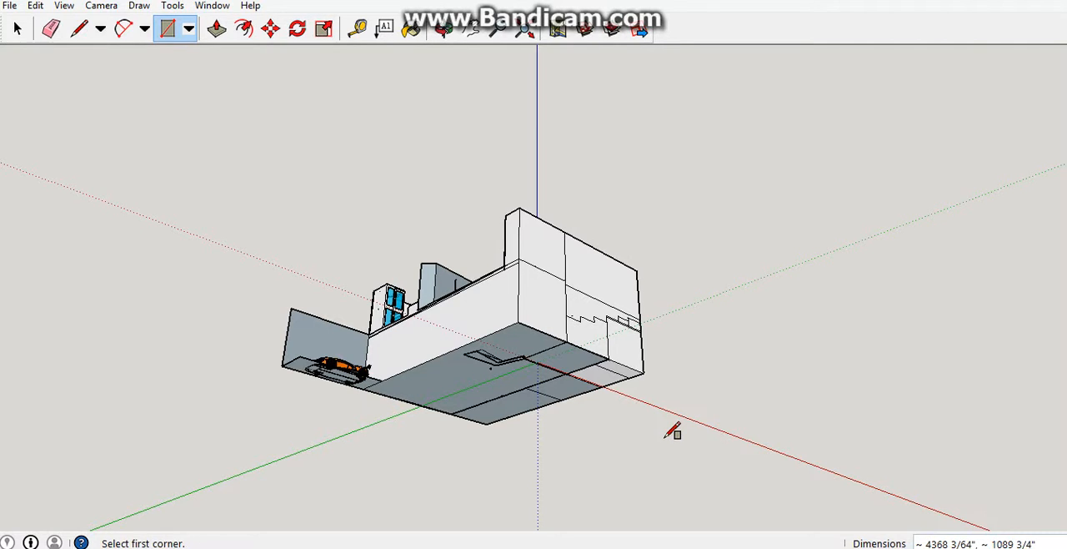
middle_click_drag(672, 431, 344, 142)
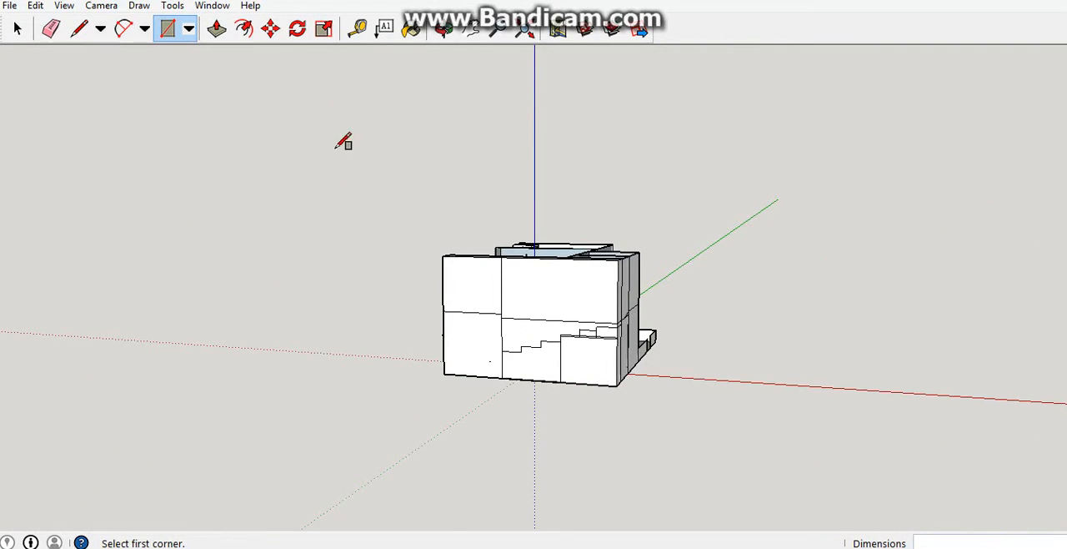
middle_click_drag(208, 278, 338, 41)
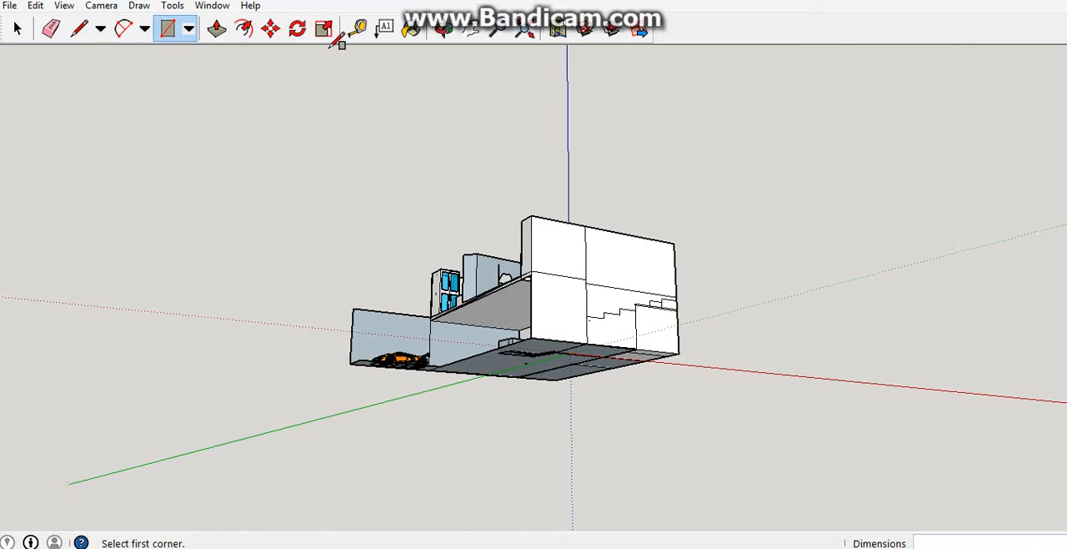
Set the camera to the Iso standard view of the house.
left_click(18, 29)
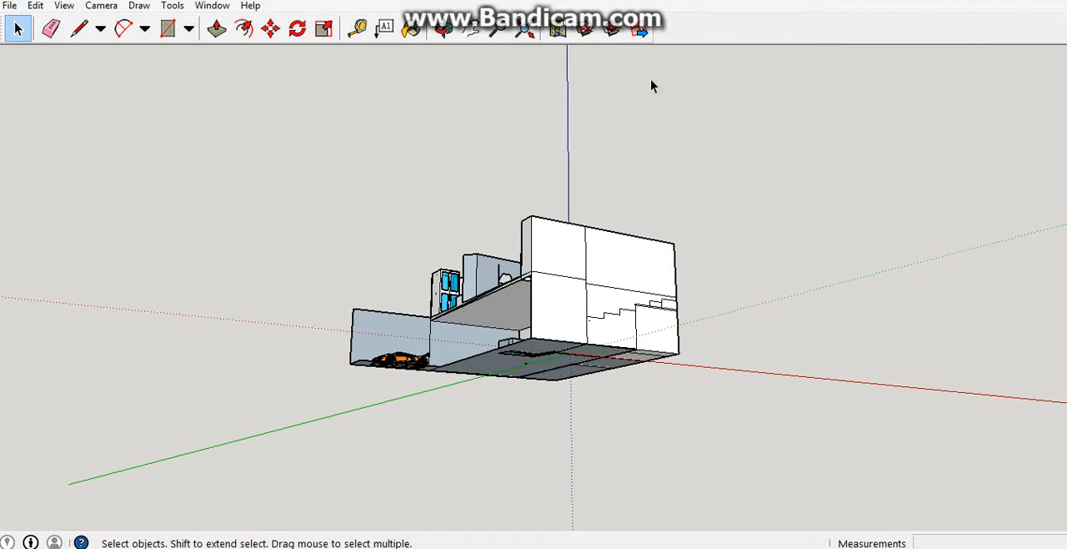
left_click(64, 7)
mouse_move(89, 8)
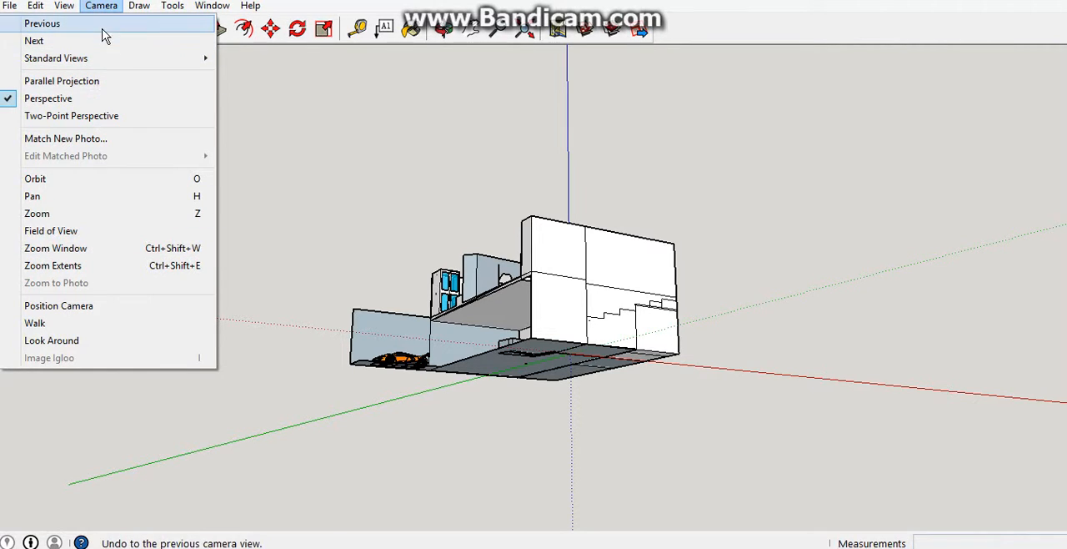
mouse_move(100, 60)
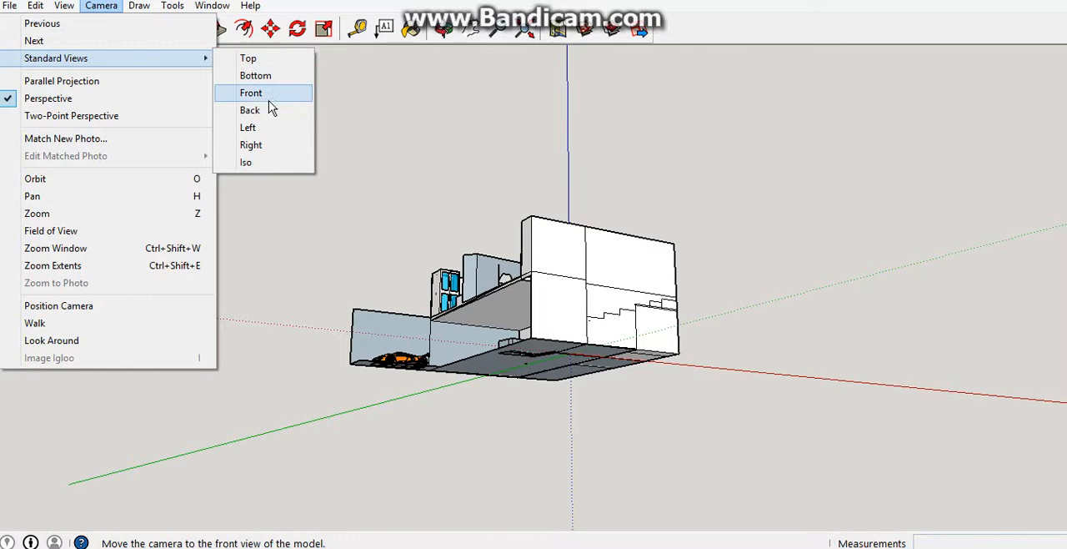
left_click(270, 163)
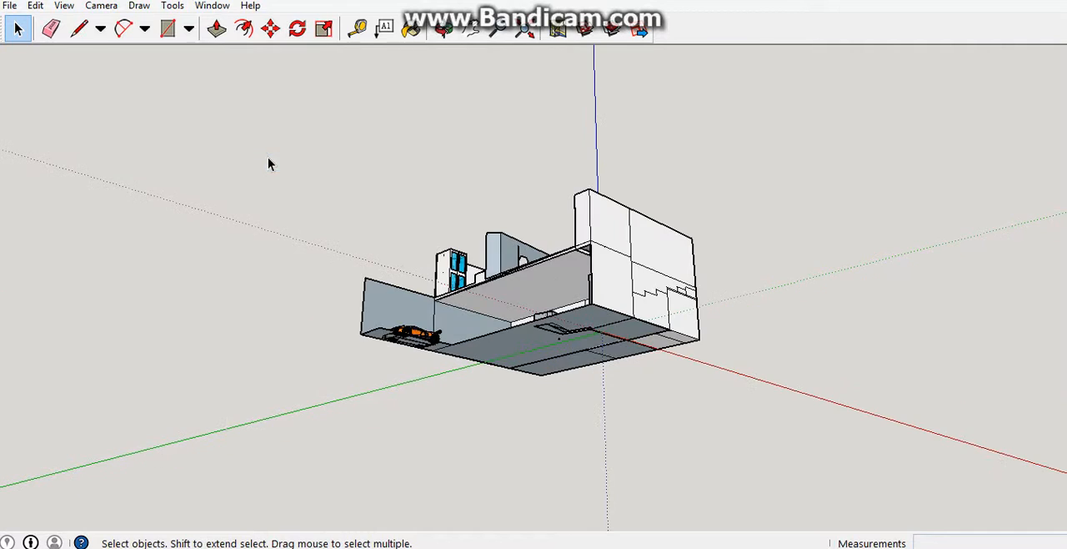
Examine the house's open side and inspect the upper-floor sink unit and its surrounding room up close.
middle_click_drag(443, 219, 699, 314)
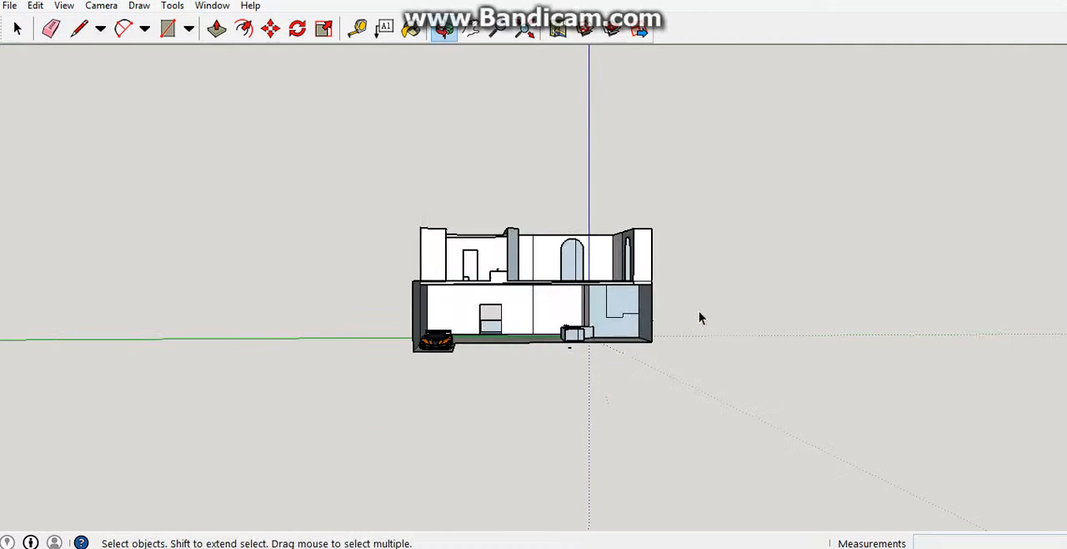
scroll(697, 311, "up", 5)
scroll(386, 272, "down", 1)
scroll(386, 272, "up", 1)
middle_click_drag(348, 274, 458, 248, "shift")
scroll(458, 244, "up", 1)
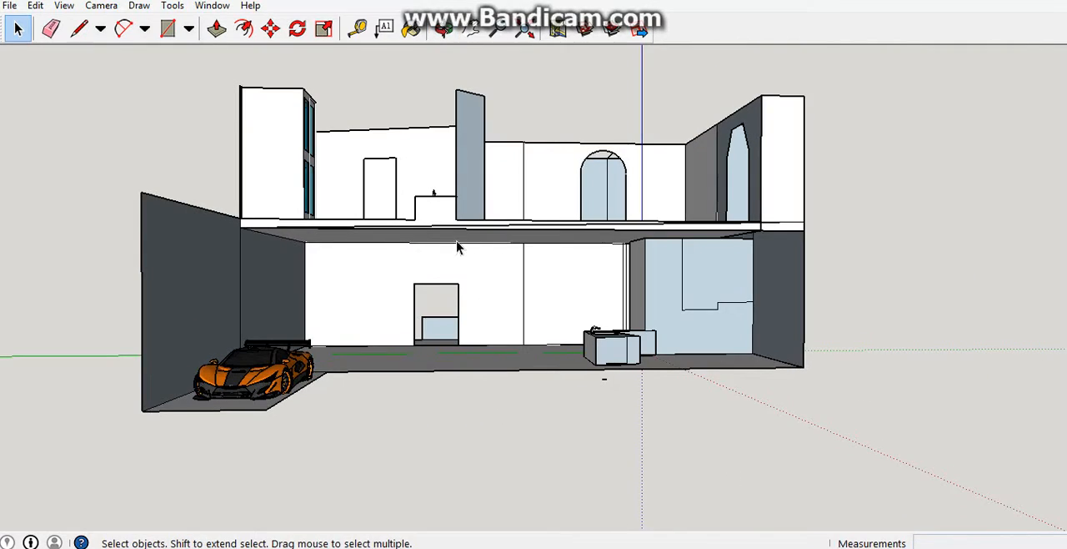
scroll(434, 57, "up", 4)
scroll(409, 229, "up", 5)
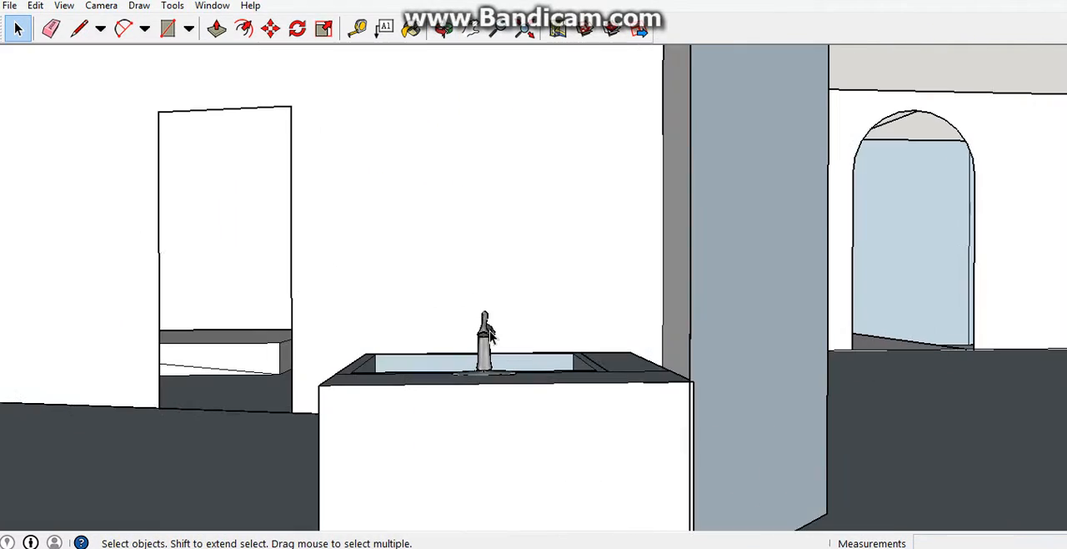
middle_click_drag(500, 338, 451, 501)
mouse_move(392, 354)
middle_mouse_down()
mouse_move(401, 376)
mouse_move(404, 350)
middle_mouse_up()
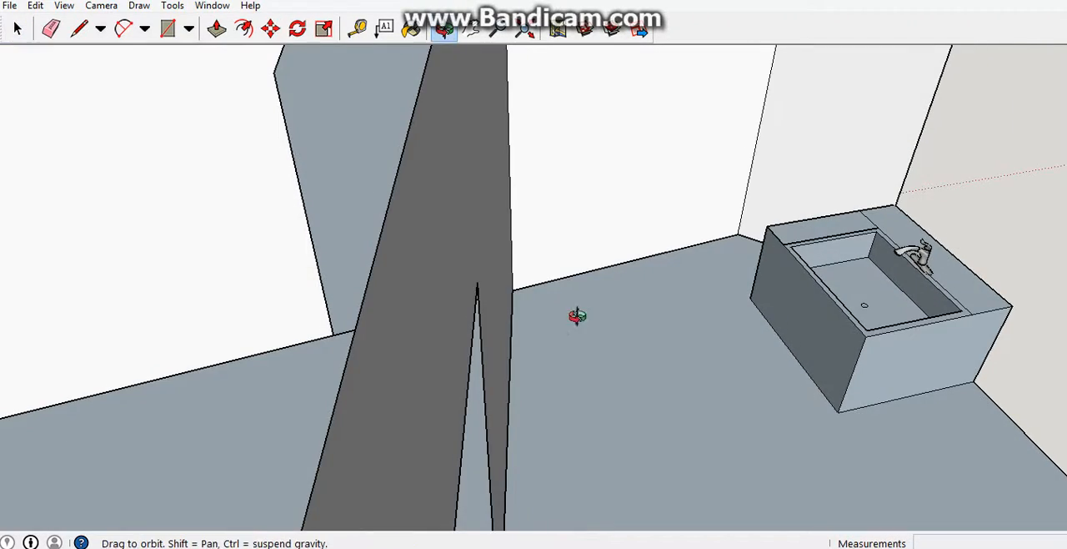
middle_click_drag(576, 314, 863, 250)
scroll(851, 217, "up", 8)
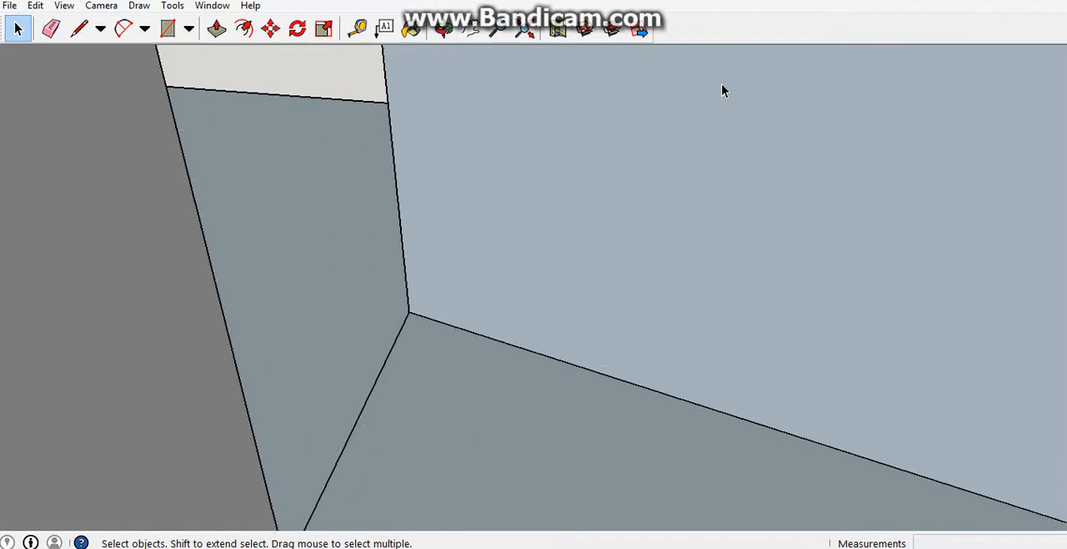
scroll(691, 61, "up", 4)
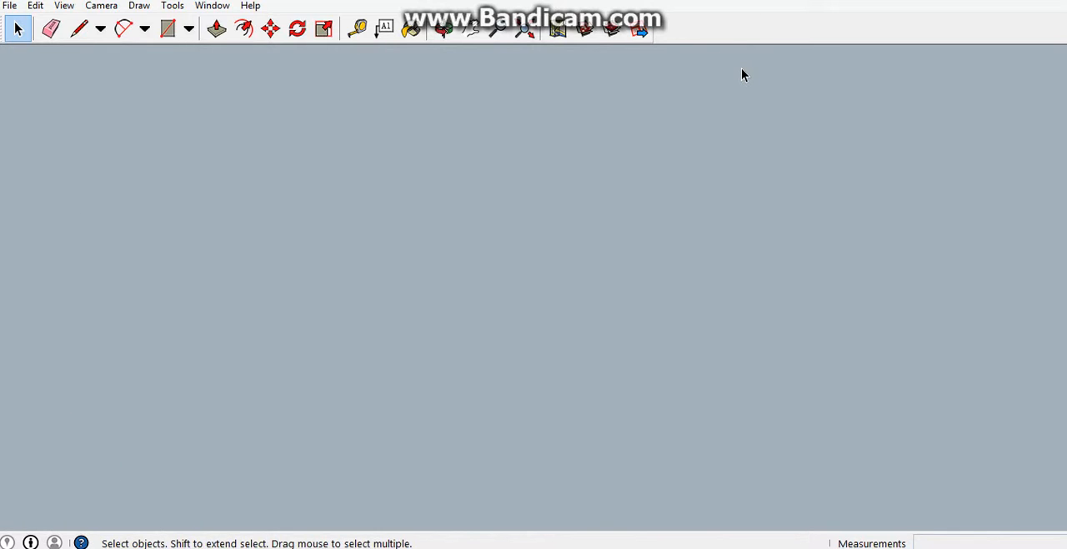
scroll(745, 68, "down", 10)
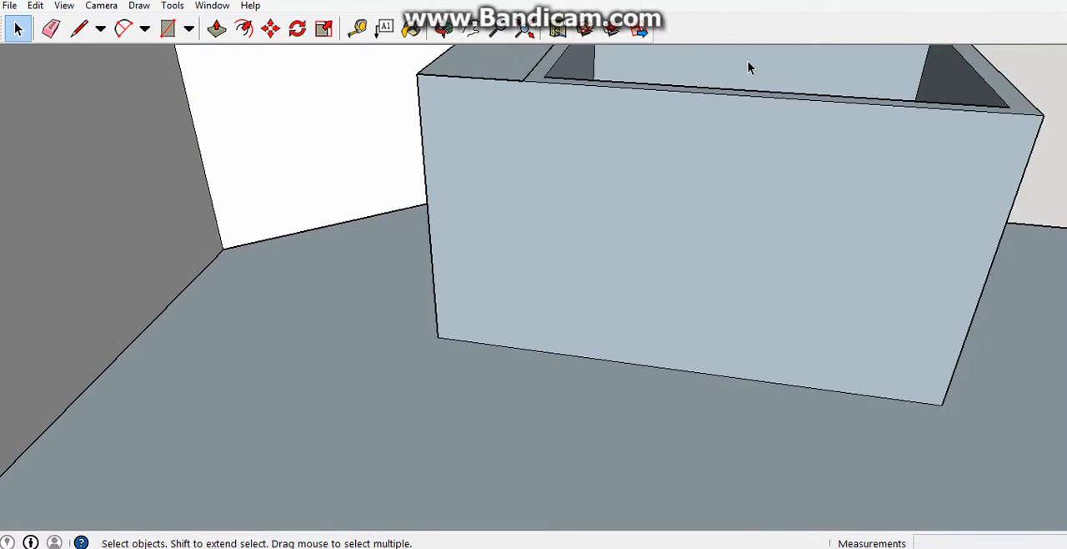
middle_click_drag(751, 66, 4, 331)
key("p")
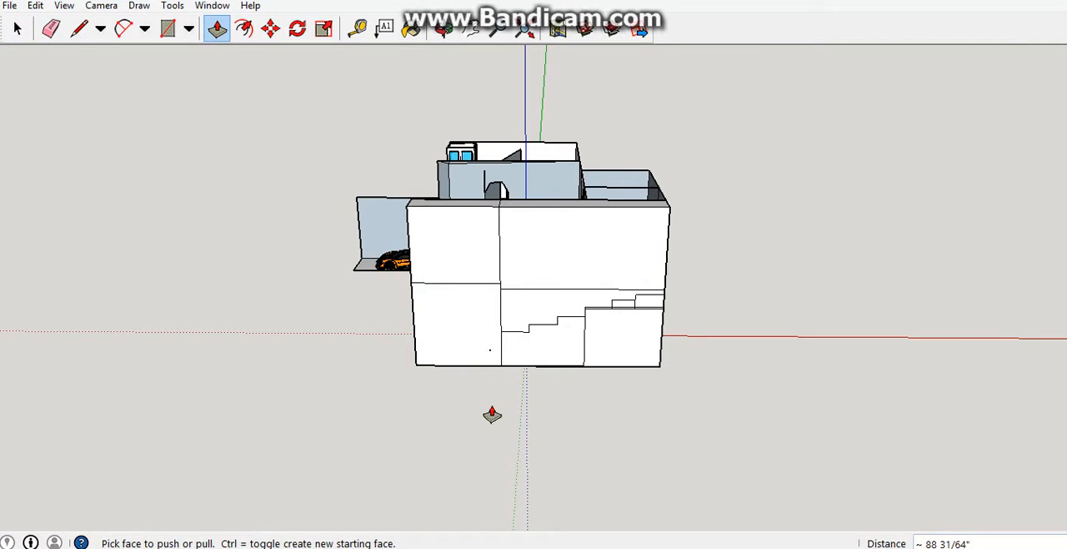
scroll(492, 415, "down", 3)
middle_click_drag(675, 357, 364, 267)
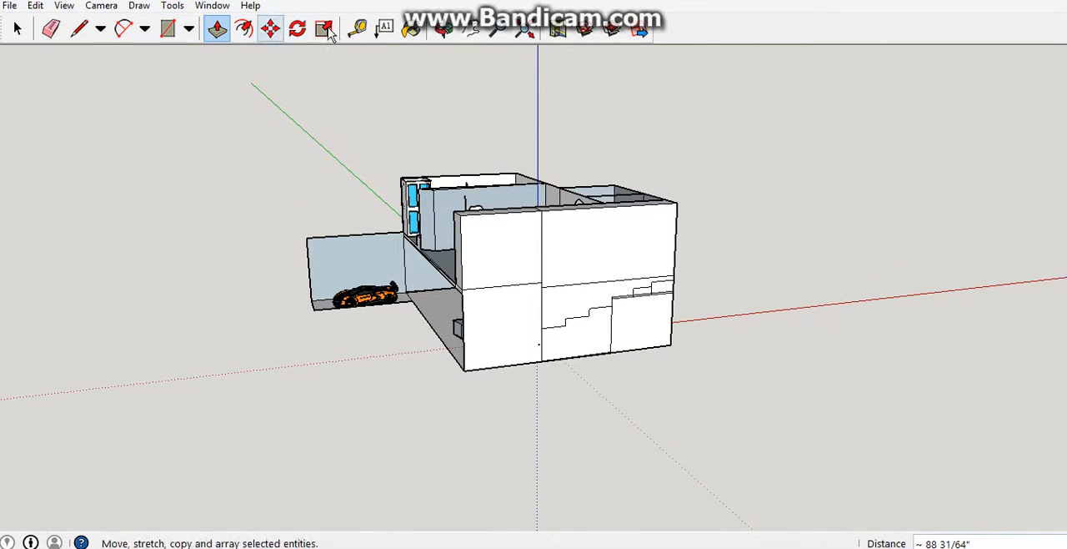
Draw a rectangle of about 4722 by 3540 inches on the empty ground in front of the house's stair-side wall.
left_click(171, 38)
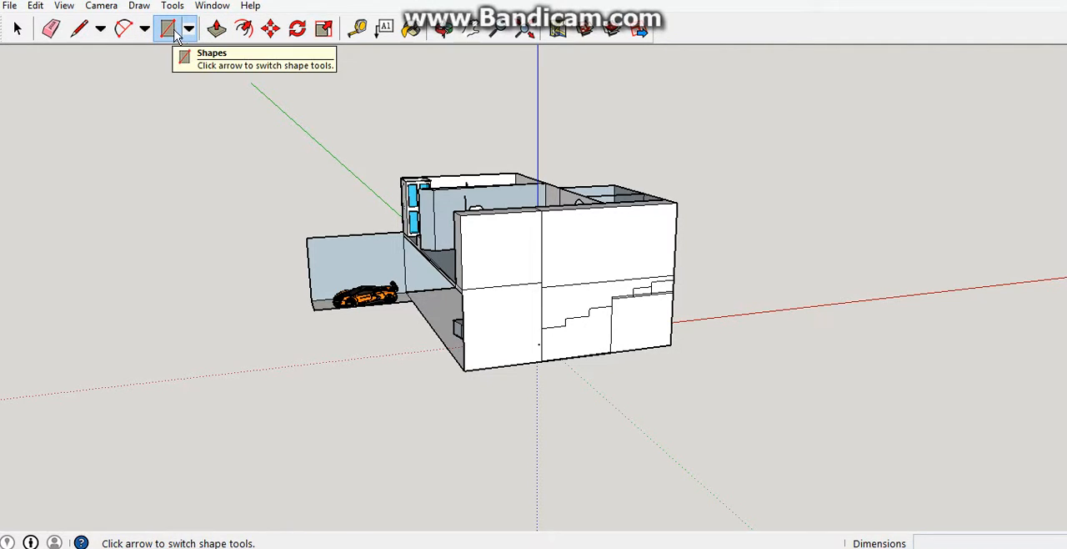
left_click(190, 31)
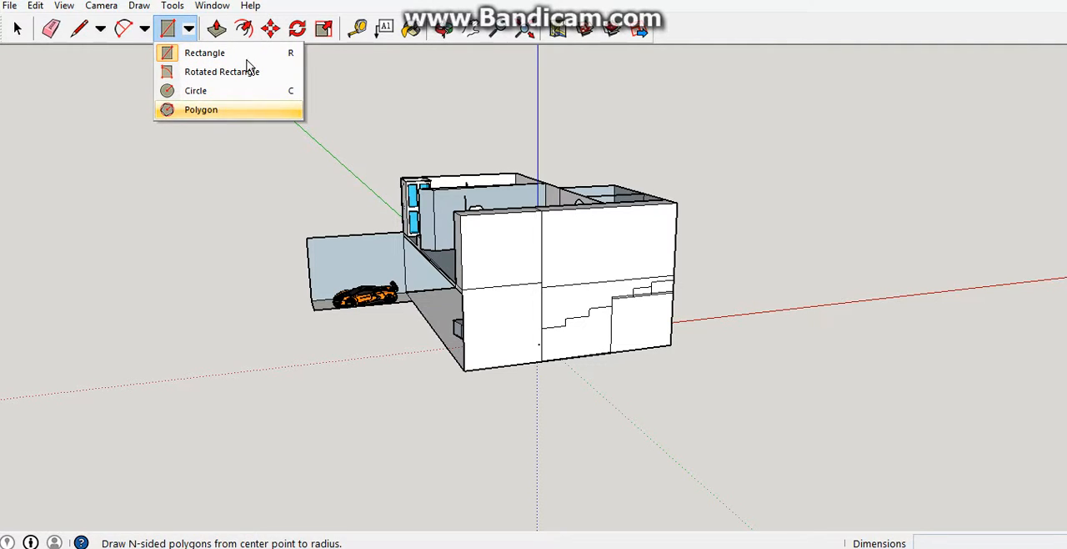
left_click(207, 53)
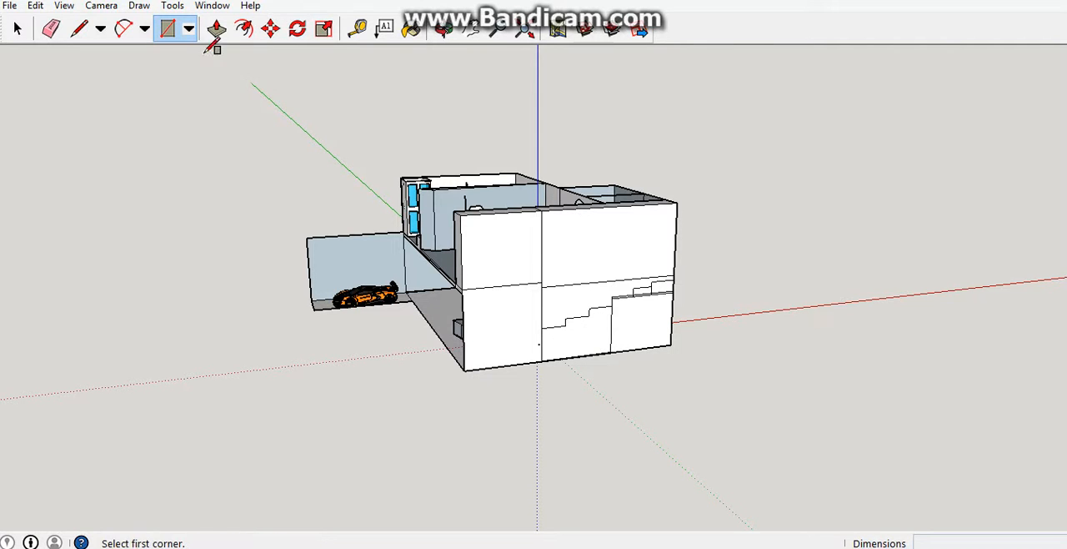
middle_click_drag(451, 240, 697, 295)
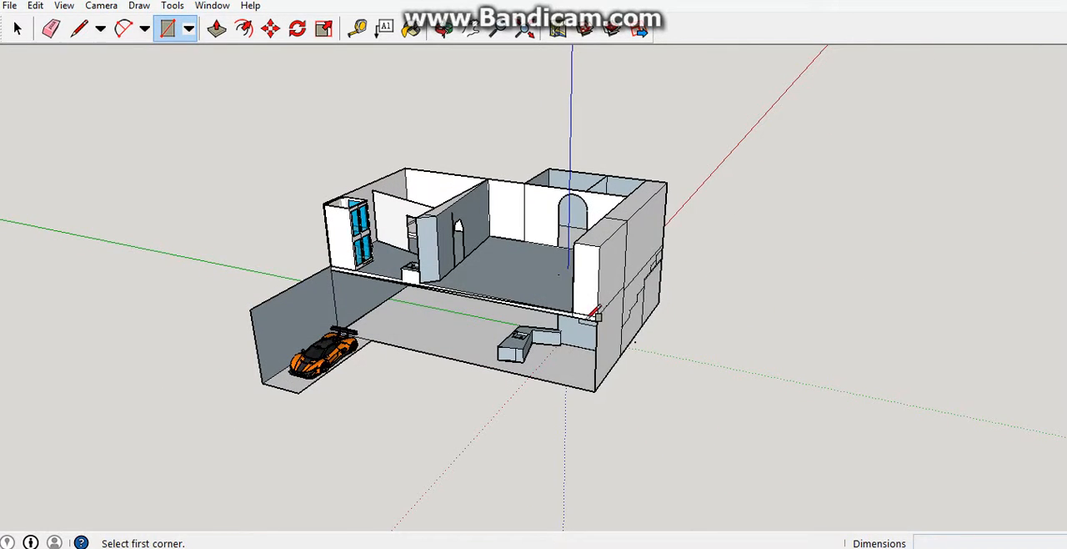
scroll(560, 331, "up", 8)
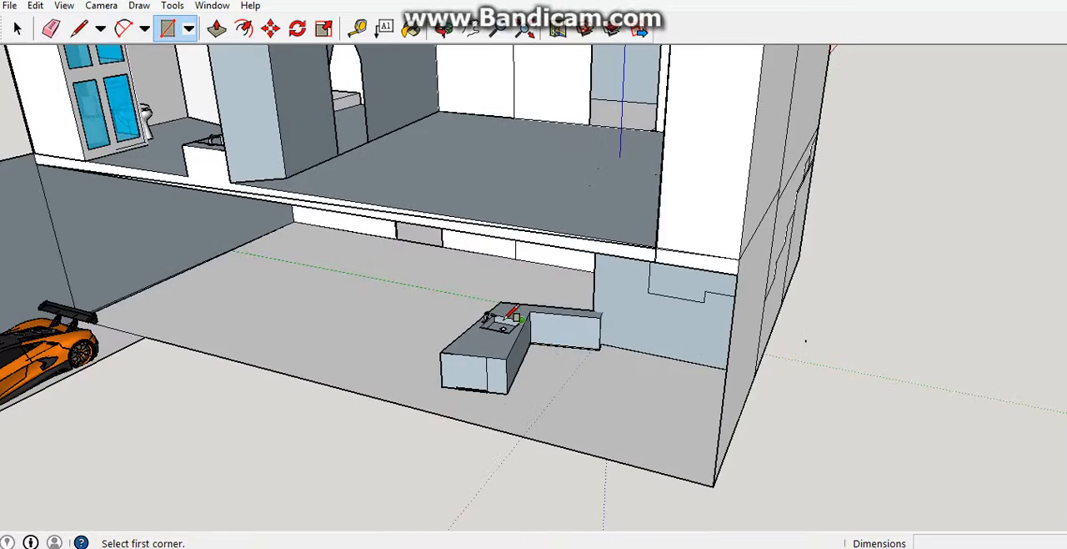
scroll(515, 331, "up", 3)
scroll(492, 332, "down", 10)
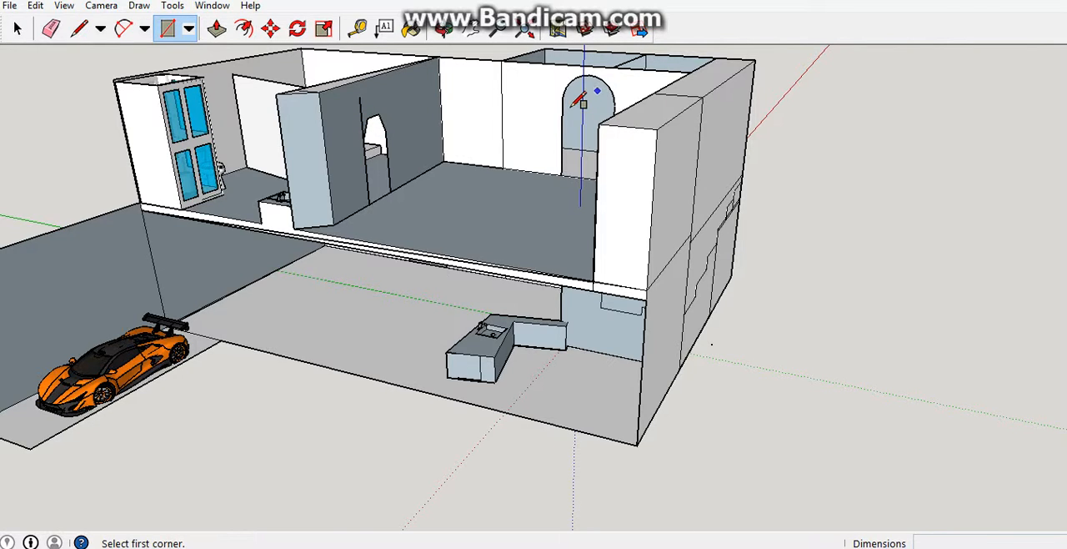
middle_click_drag(953, 162, 436, 191)
scroll(445, 208, "down", 2)
scroll(446, 207, "down", 4)
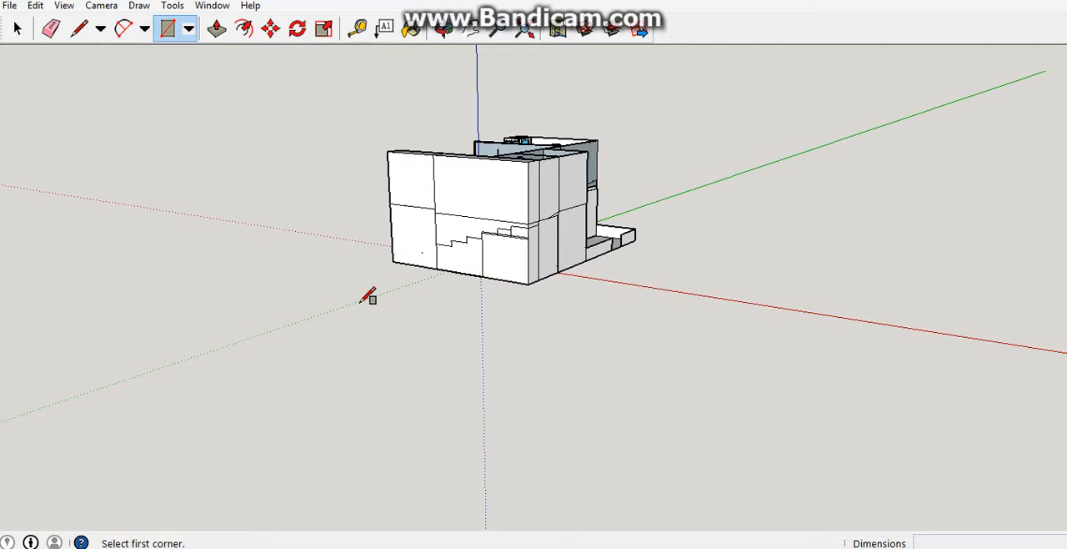
left_click(367, 298)
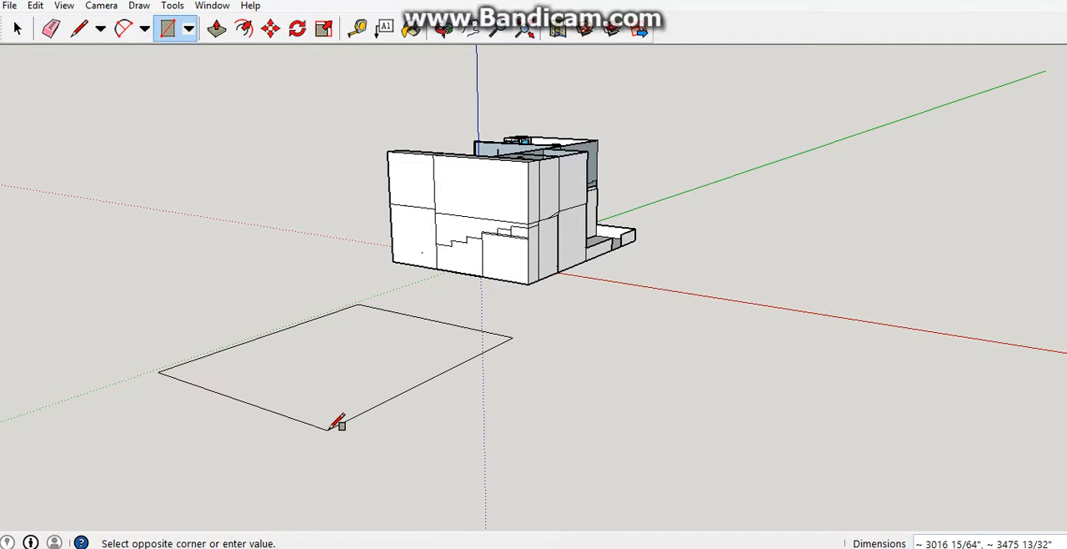
scroll(375, 429, "down", 2)
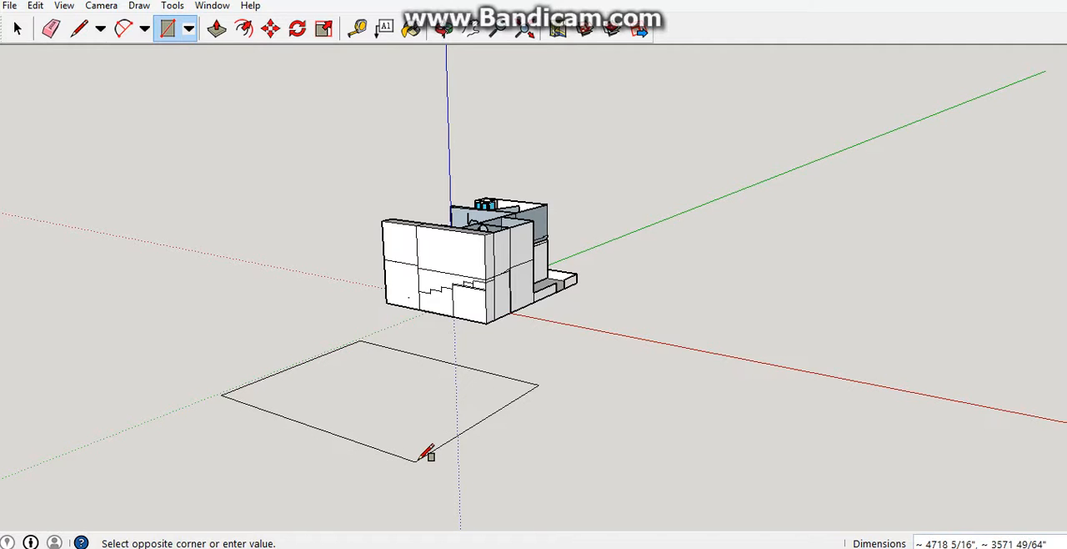
left_click(418, 459)
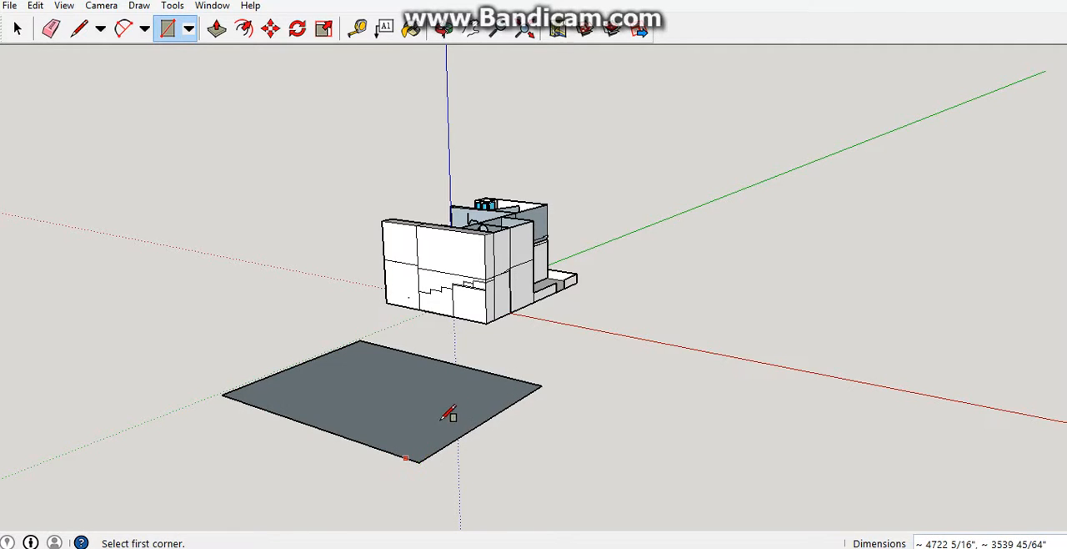
Extrude the ground rectangle upward by about 2937 inches into a solid box with Push/Pull.
middle_click_drag(448, 414, 506, 396)
key("r")
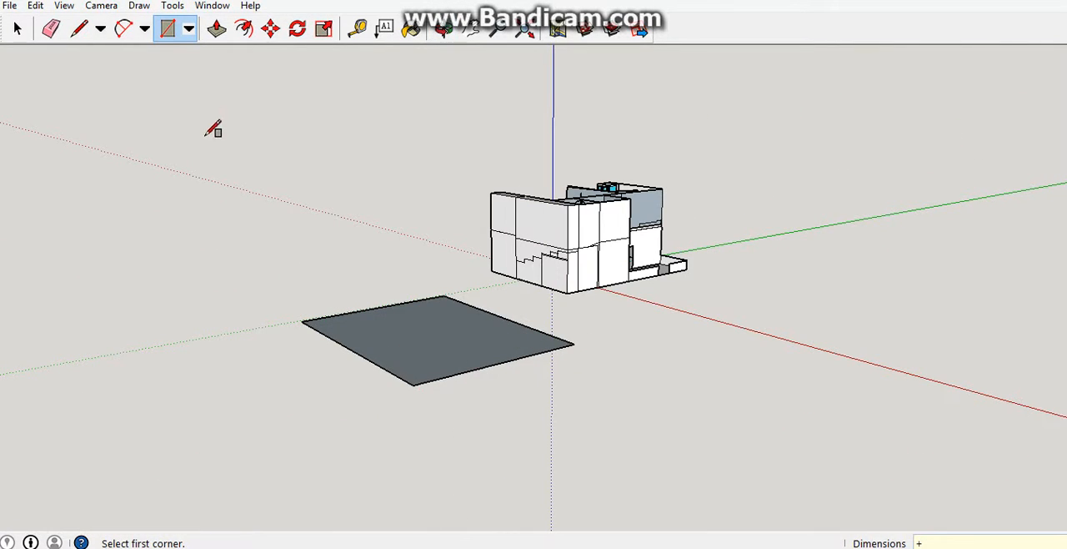
left_click(216, 30)
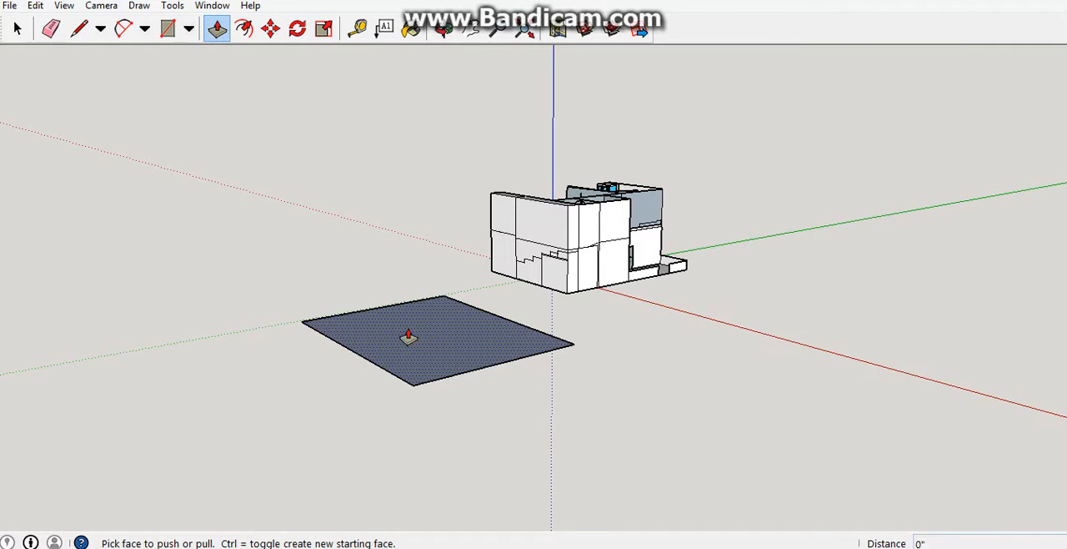
scroll(408, 336, "up", 4)
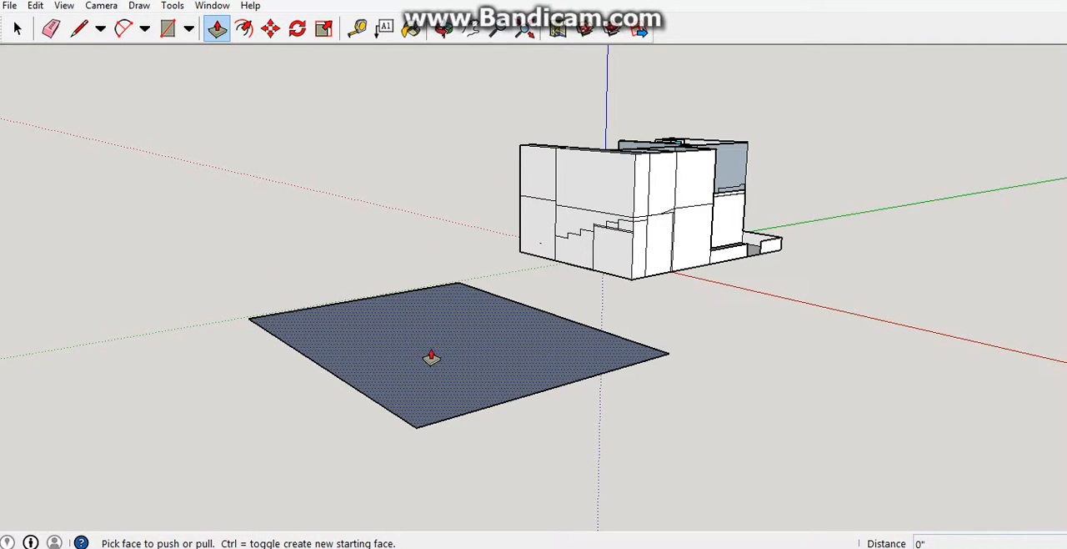
left_click(431, 357)
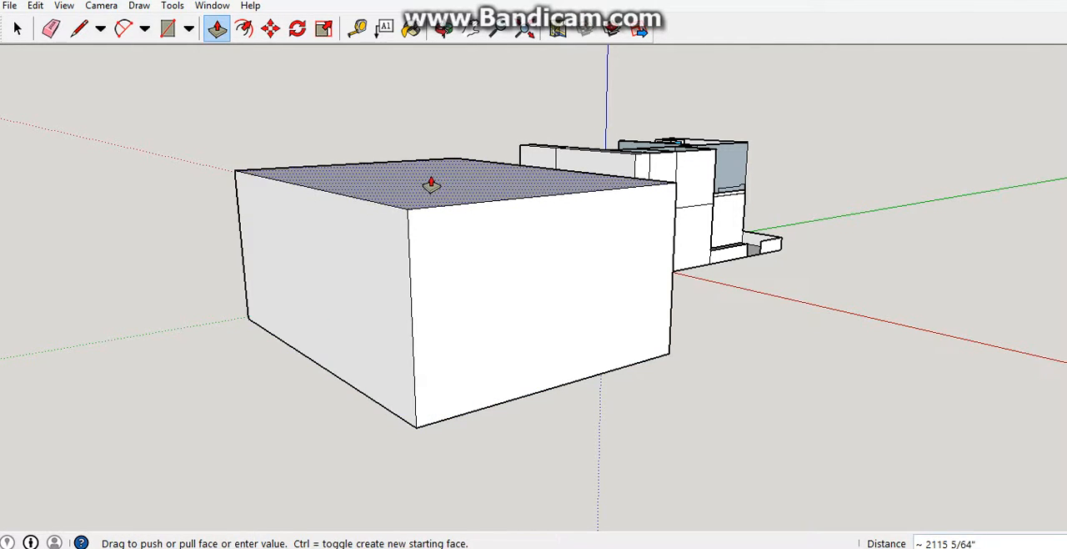
scroll(431, 182, "down", 1)
mouse_move(431, 182)
middle_mouse_down()
mouse_move(482, 308)
mouse_move(448, 185)
middle_mouse_up()
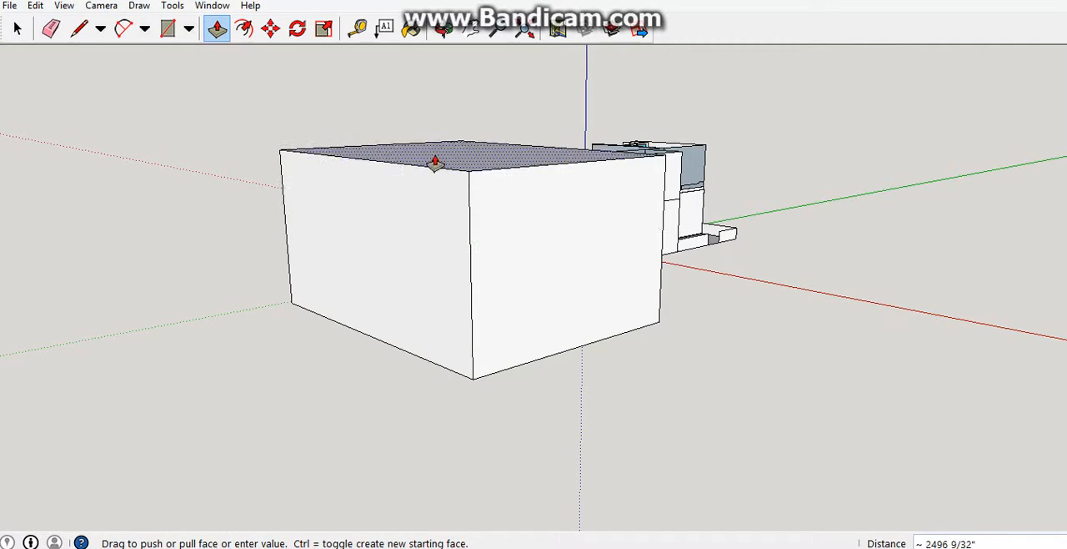
left_click(439, 120)
Divide the box's top face with a rectangle of about 2393 by 3558 inches, from a side edge's midpoint to the opposite corner.
middle_click_drag(439, 119, 560, 279)
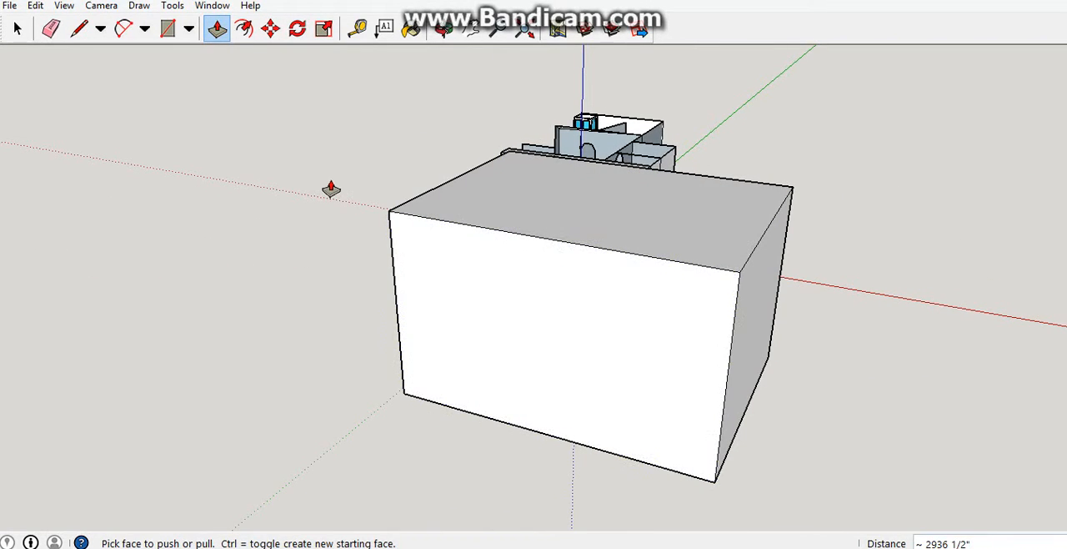
left_click(168, 28)
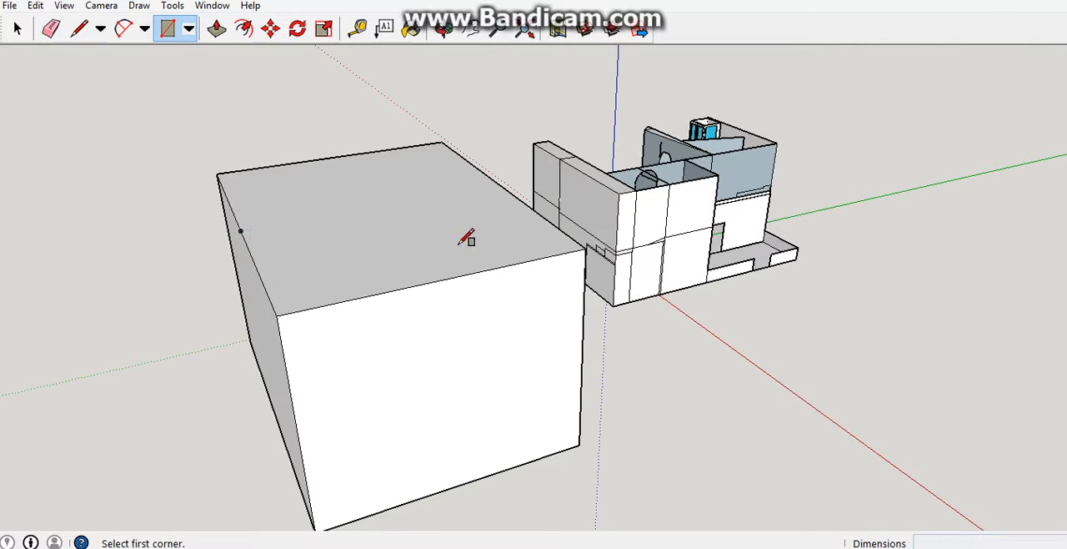
middle_click_drag(443, 317, 525, 312)
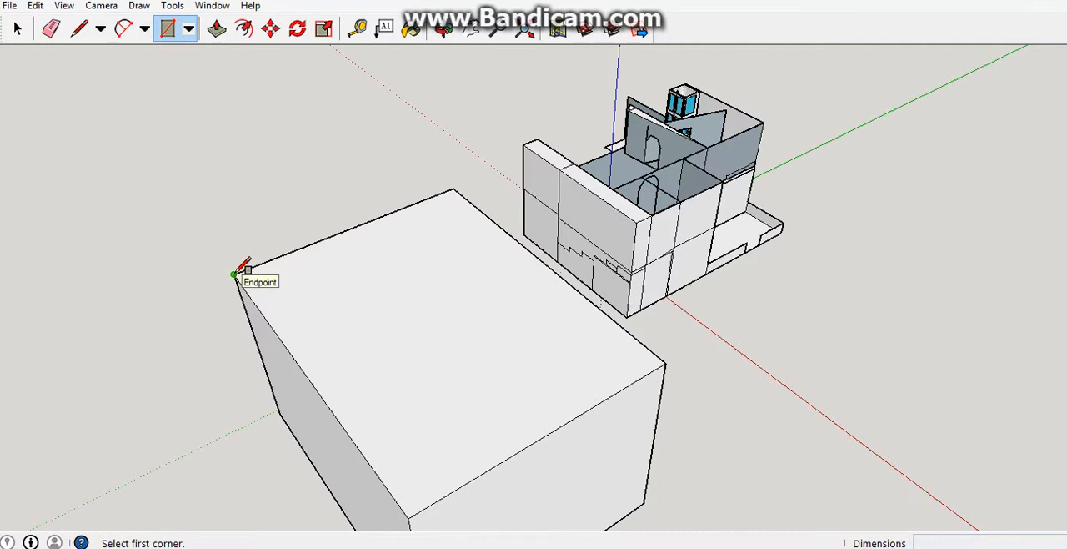
left_click(308, 377)
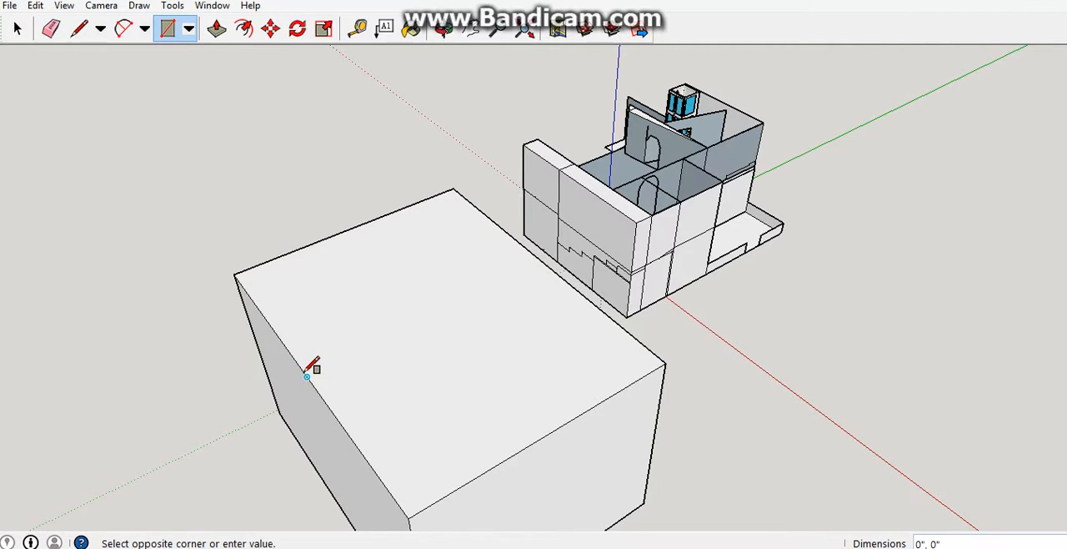
left_click(669, 361)
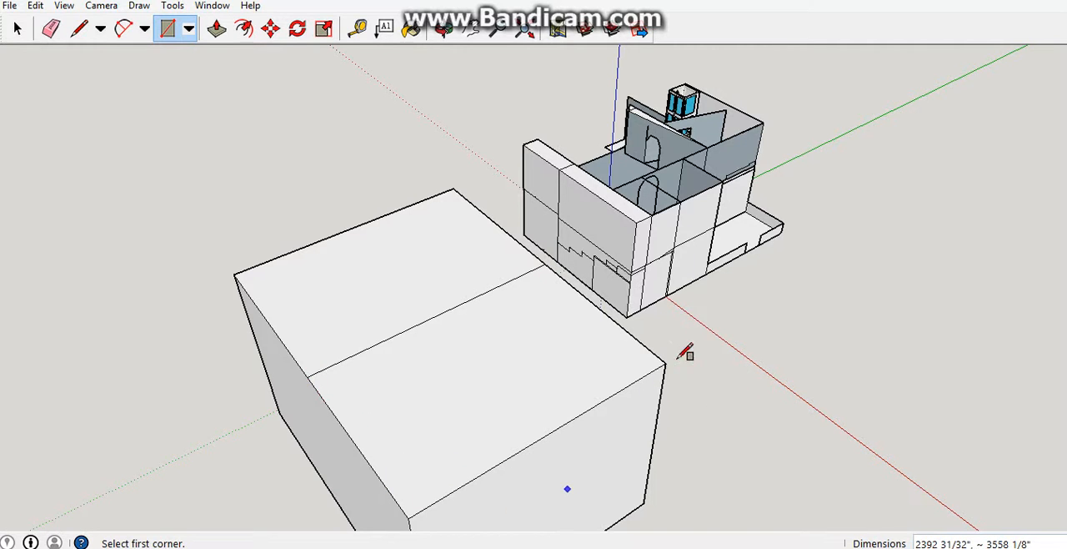
Select the two halves of the box's divided top face in turn to check that they are separate faces.
middle_click_drag(519, 333, 329, 195)
key("p")
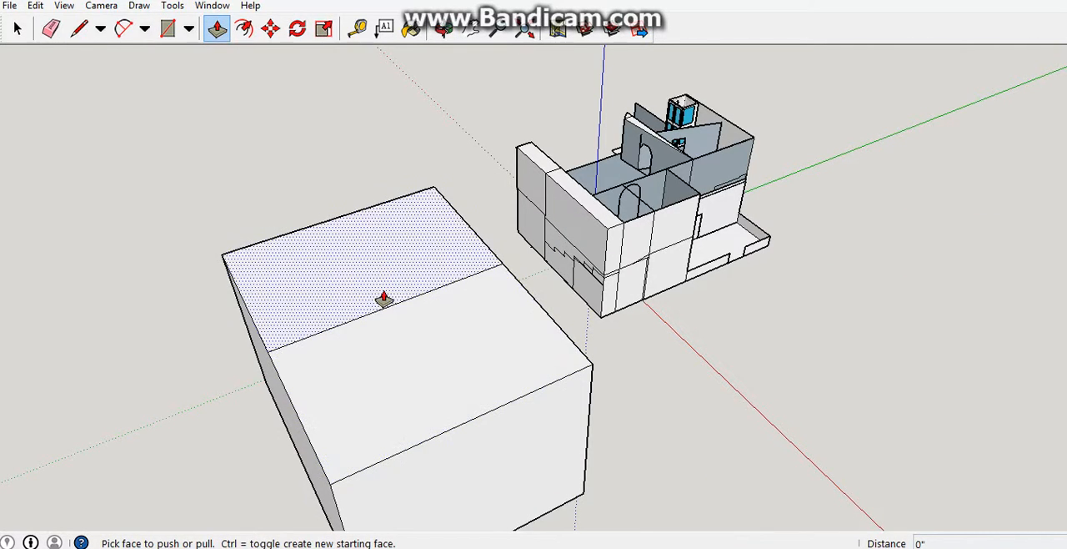
middle_click_drag(408, 298, 490, 261)
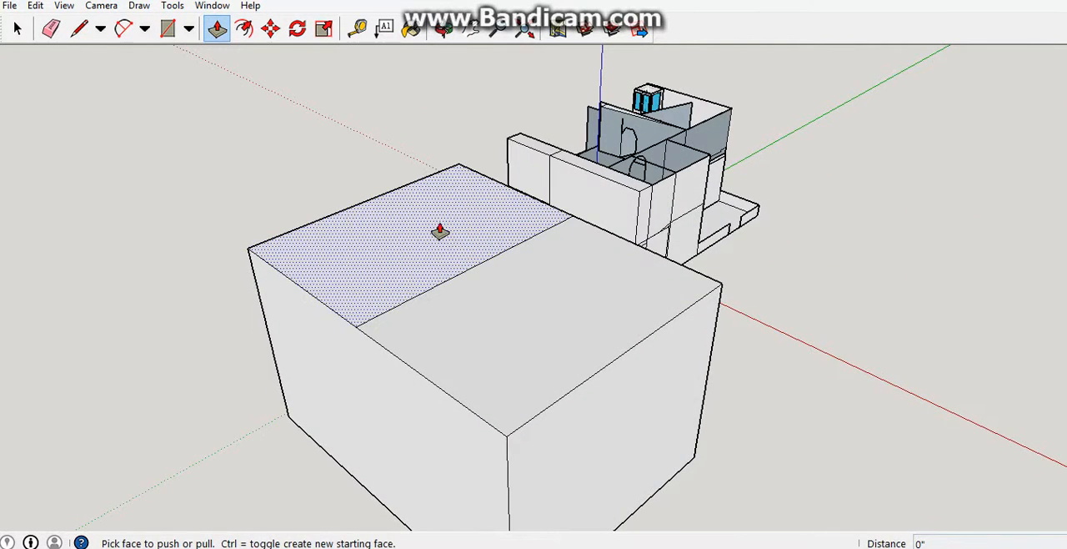
left_click(17, 28)
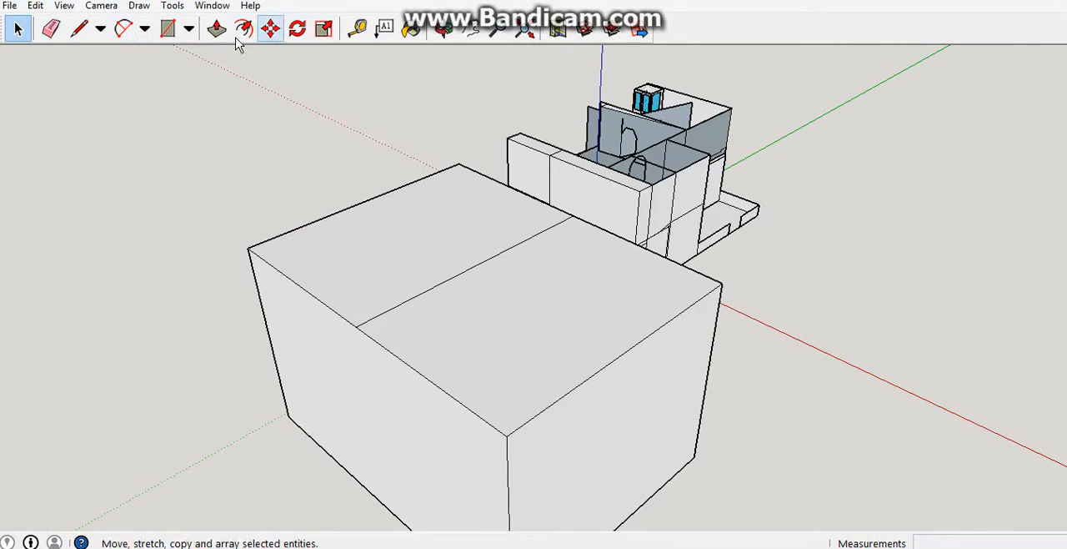
left_click(451, 277)
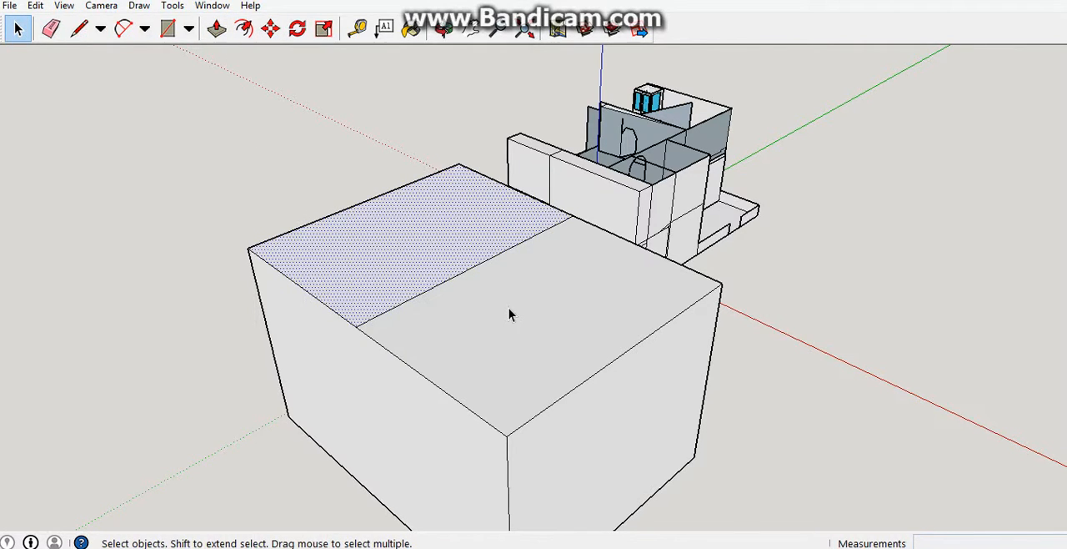
left_click(510, 315)
left_click(441, 250)
left_click(500, 304)
Push the half of the top face farther from the box's back down by about 2612 inches, leaving a low slab beside the tall part.
left_click(216, 29)
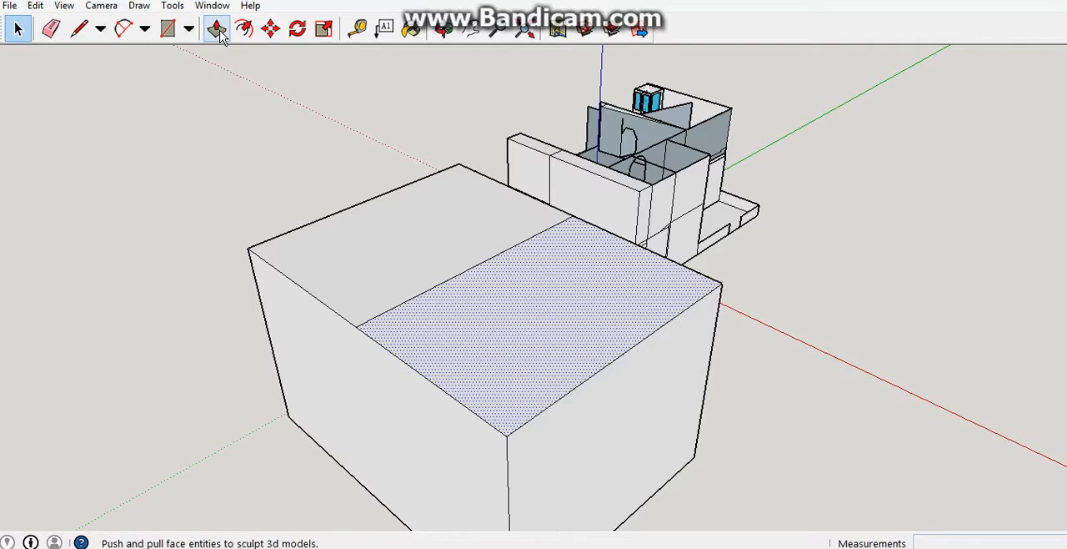
left_click(220, 32)
middle_click_drag(563, 331, 416, 277)
left_click(390, 244)
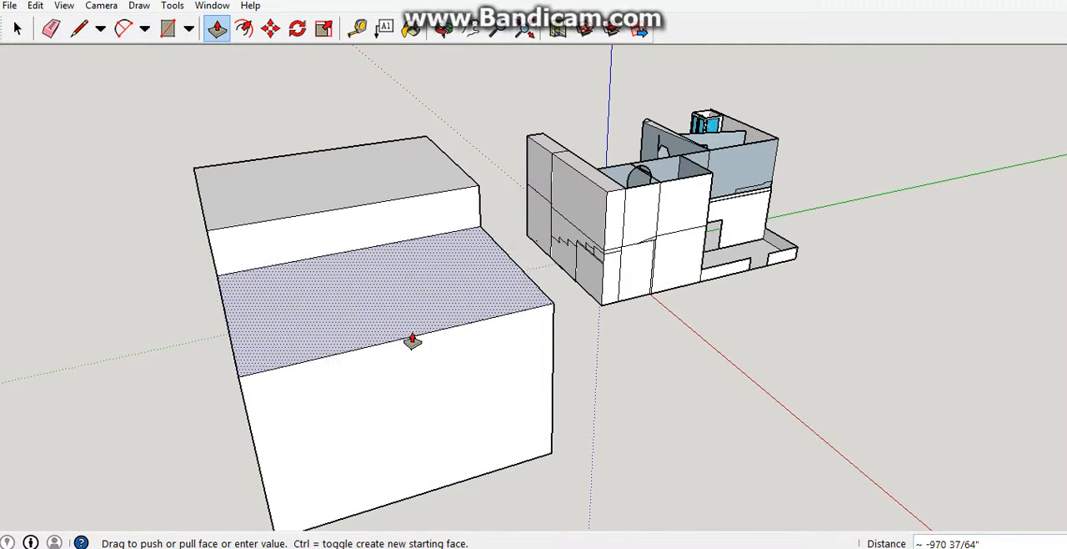
left_click(444, 415)
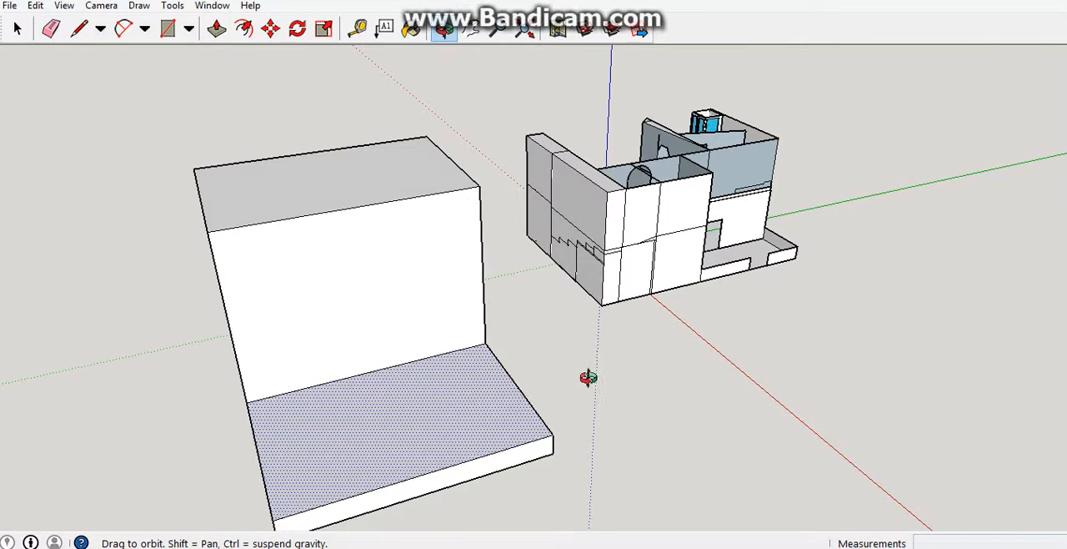
Examine the L-shaped block and the neighbouring house from several sides.
middle_click_drag(584, 375, 508, 341)
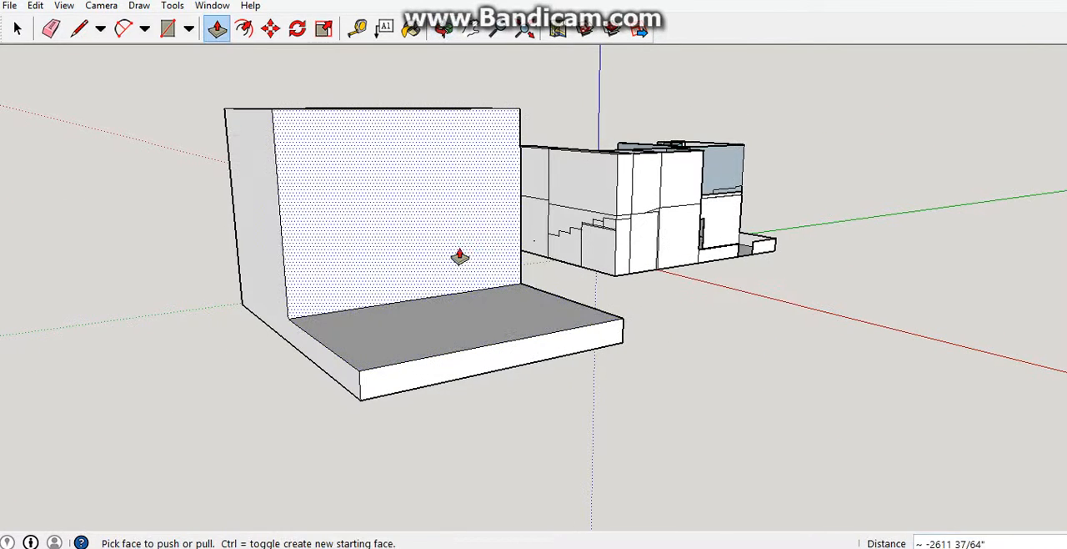
middle_click_drag(460, 264, 329, 291)
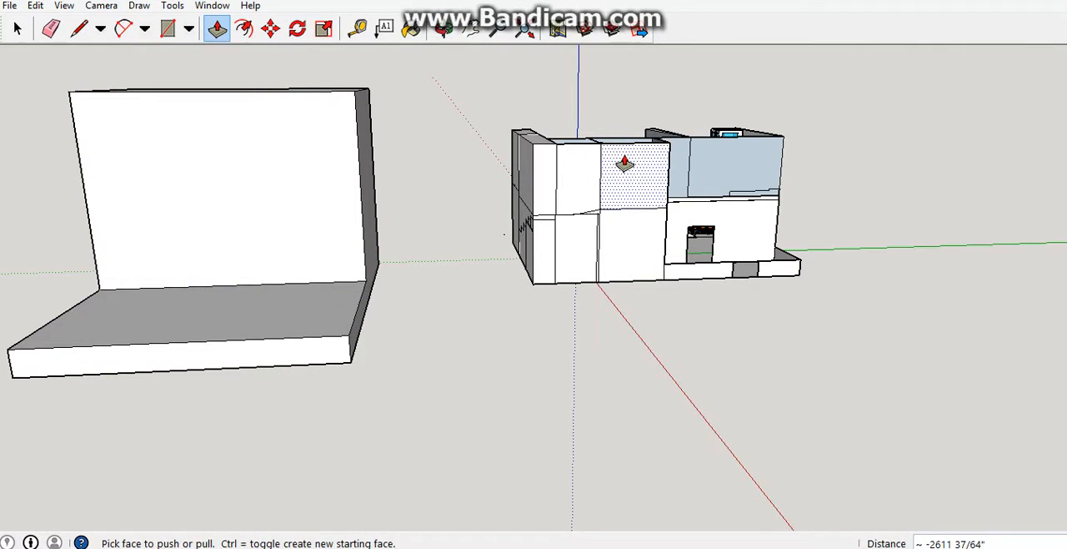
left_click_drag(624, 162, 698, 305)
middle_click_drag(699, 305, 617, 352)
key("Escape")
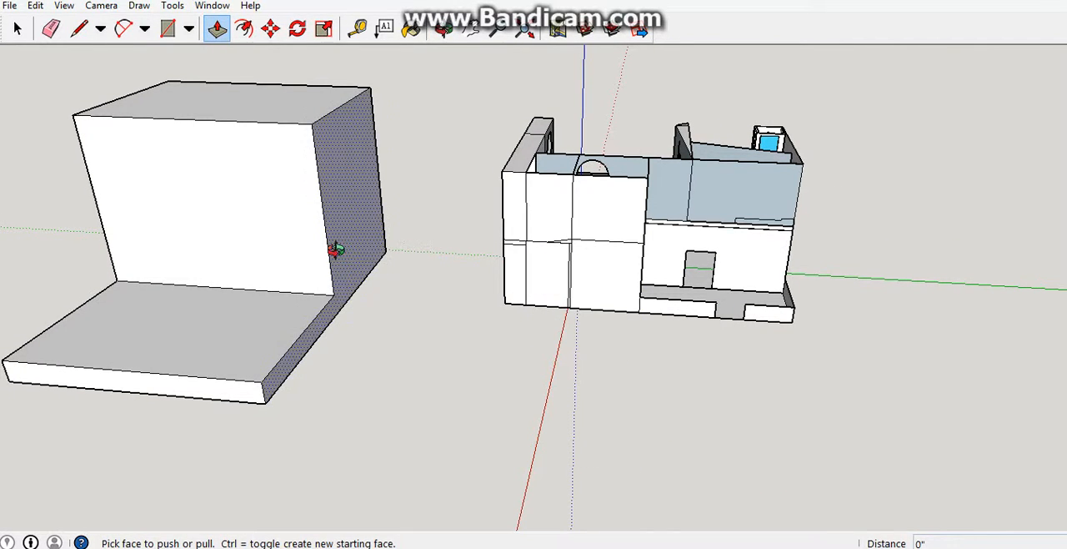
middle_click_drag(329, 245, 665, 252, "shift")
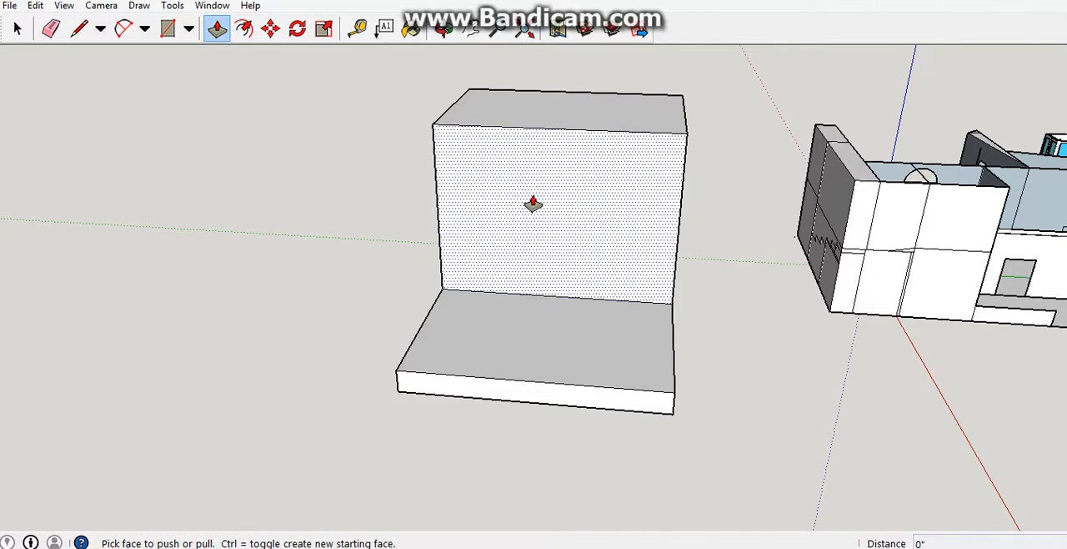
scroll(534, 203, "up", 3)
scroll(534, 204, "down", 5)
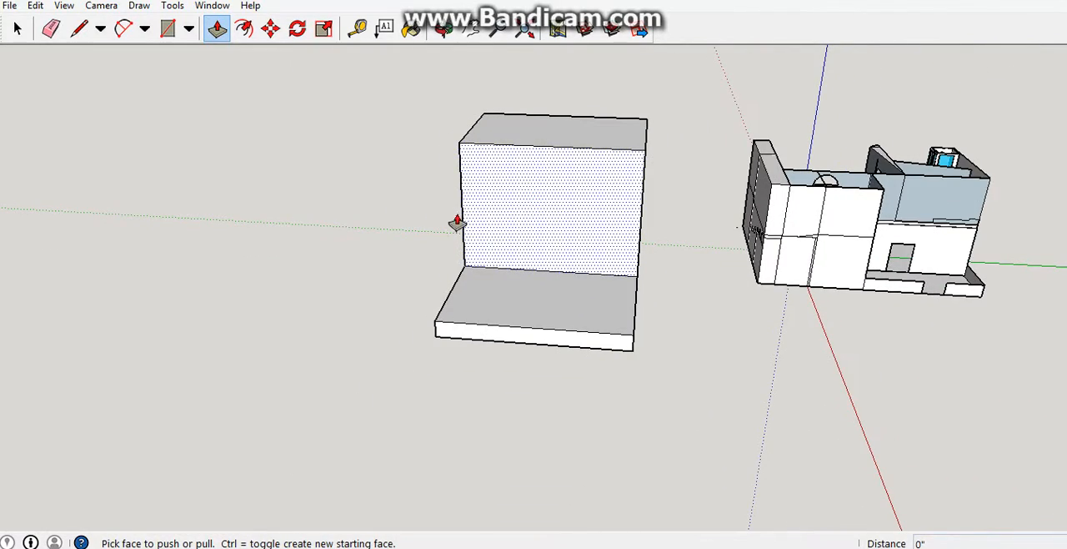
middle_click_drag(642, 213, 489, 263)
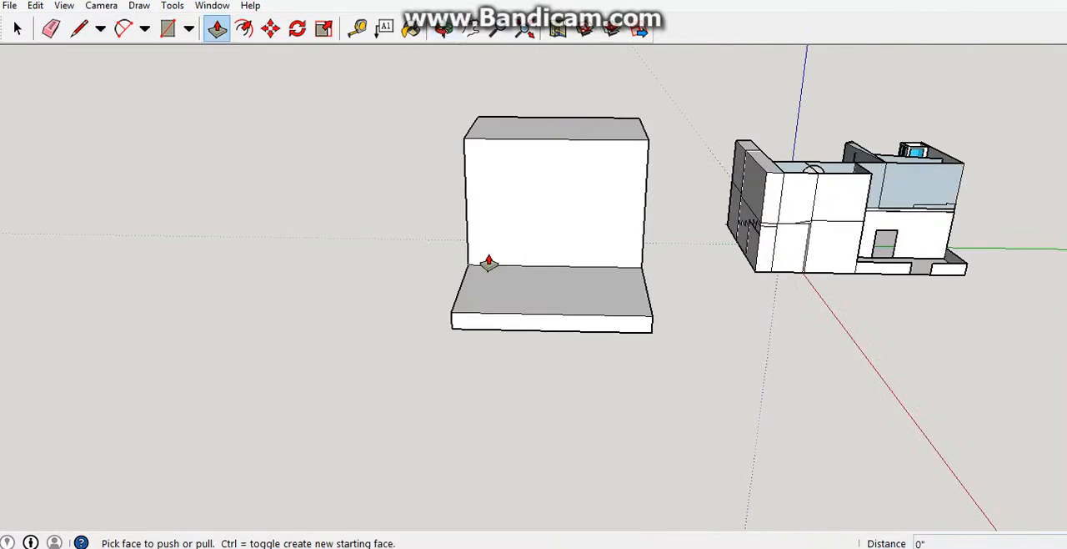
Examine the L-shaped block up close and from afar, and compare it with the house from the front, side and above.
middle_click_drag(372, 172, 471, 194)
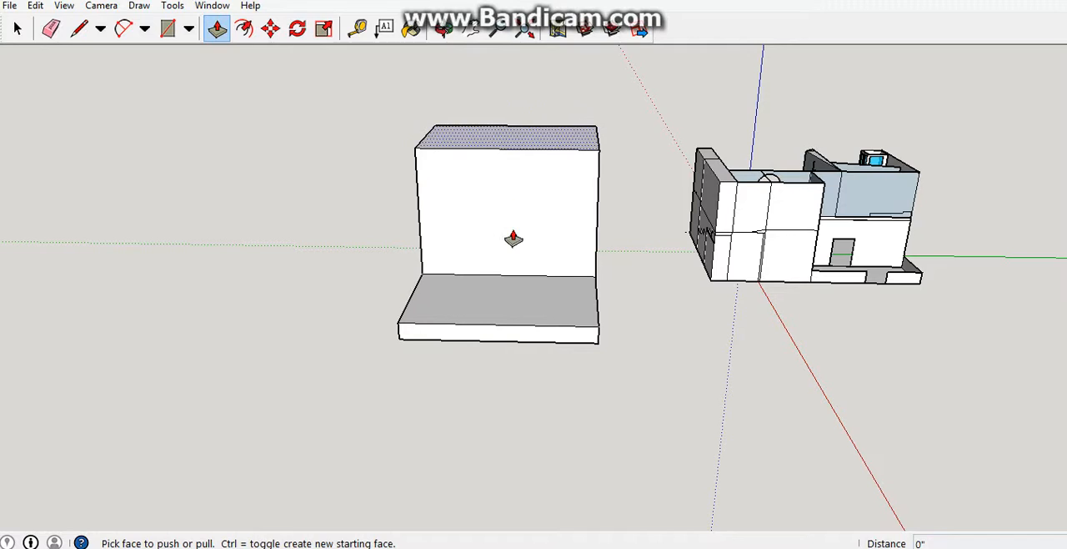
scroll(513, 239, "up", 4)
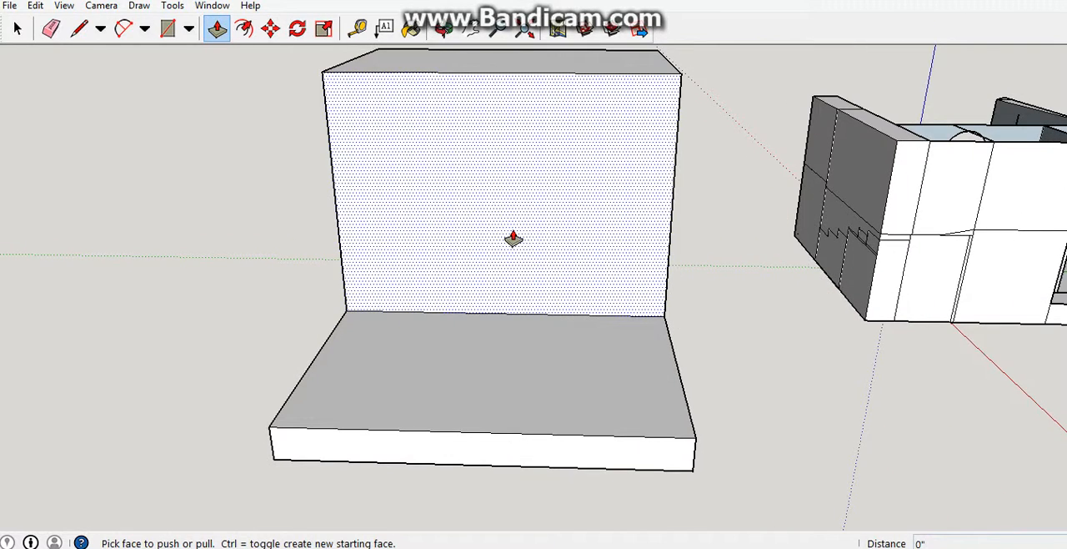
scroll(514, 239, "up", 2)
scroll(514, 239, "down", 5)
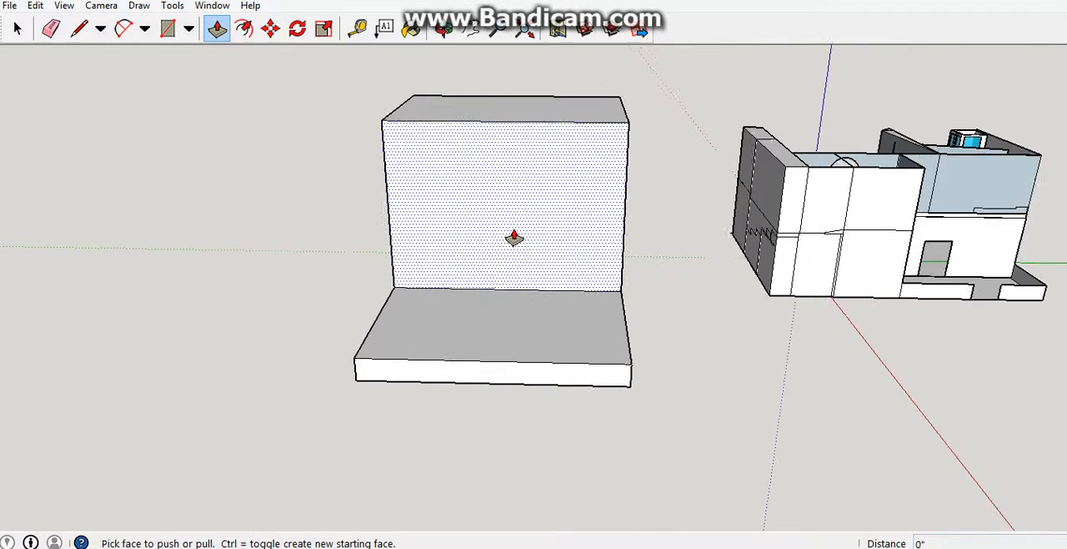
scroll(514, 240, "down", 3)
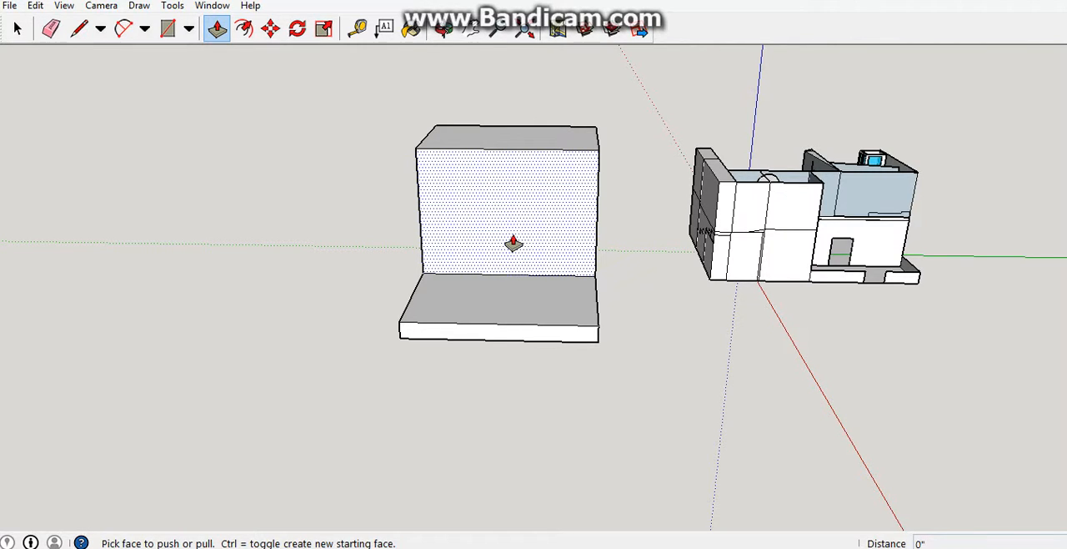
key("o")
left_click_drag(523, 236, 318, 258)
middle_click_drag(318, 259, 201, 244)
scroll(545, 219, "down", 2)
scroll(767, 218, "up", 3)
middle_click_drag(767, 217, 572, 313)
scroll(572, 312, "down", 2)
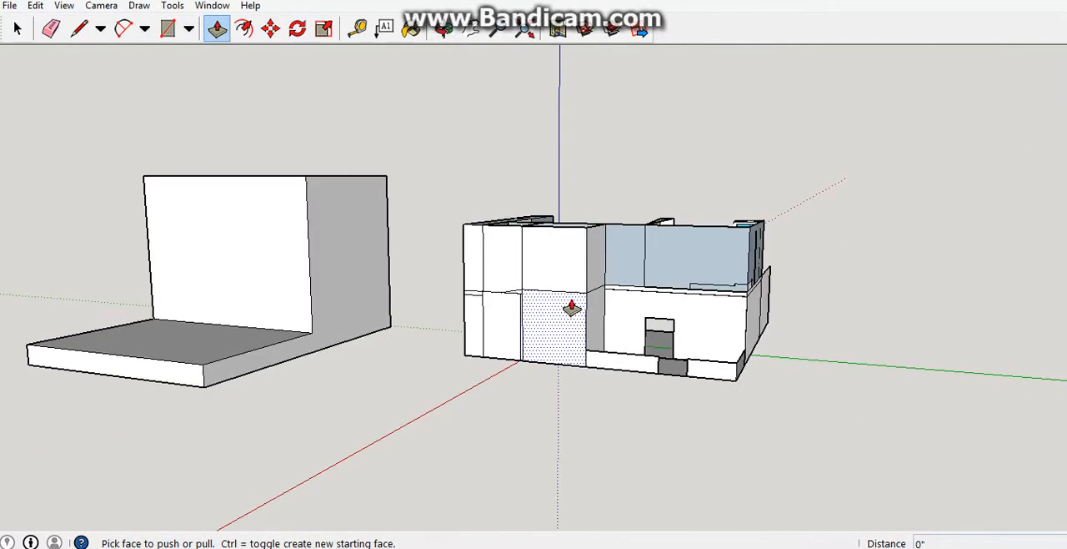
scroll(409, 300, "down", 1)
middle_click_drag(409, 300, 517, 296)
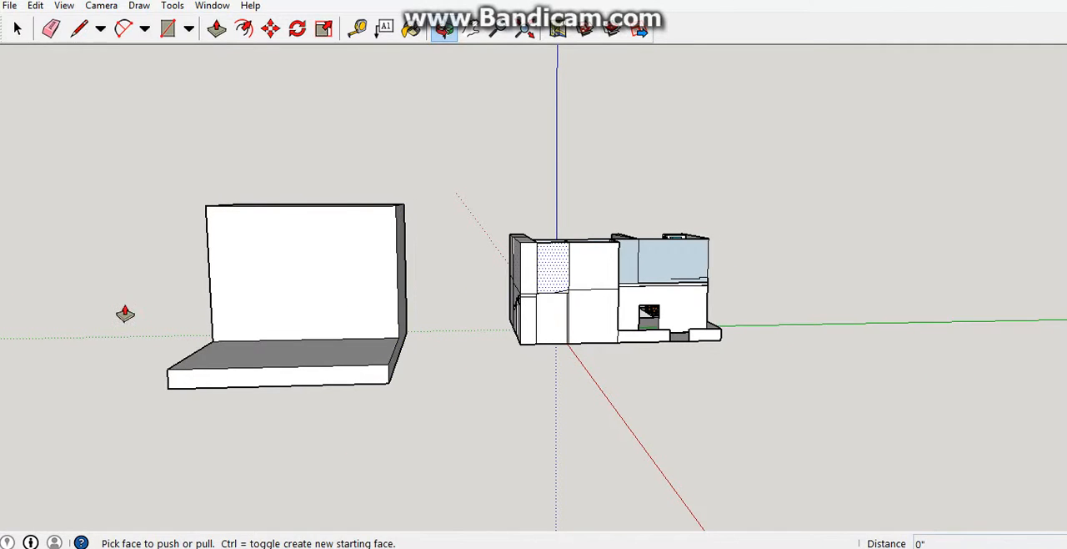
left_click(17, 28)
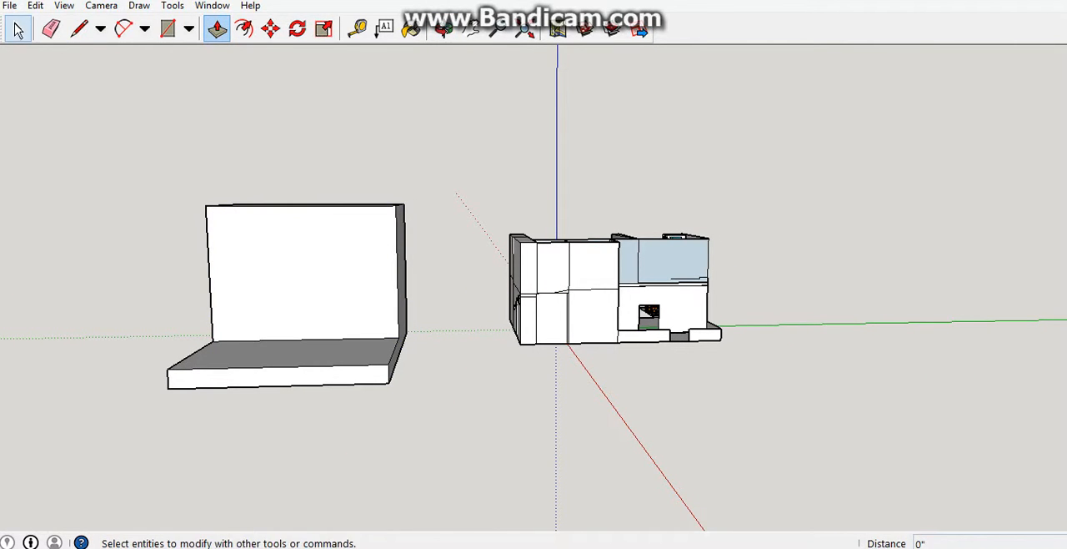
middle_click_drag(293, 274, 314, 312)
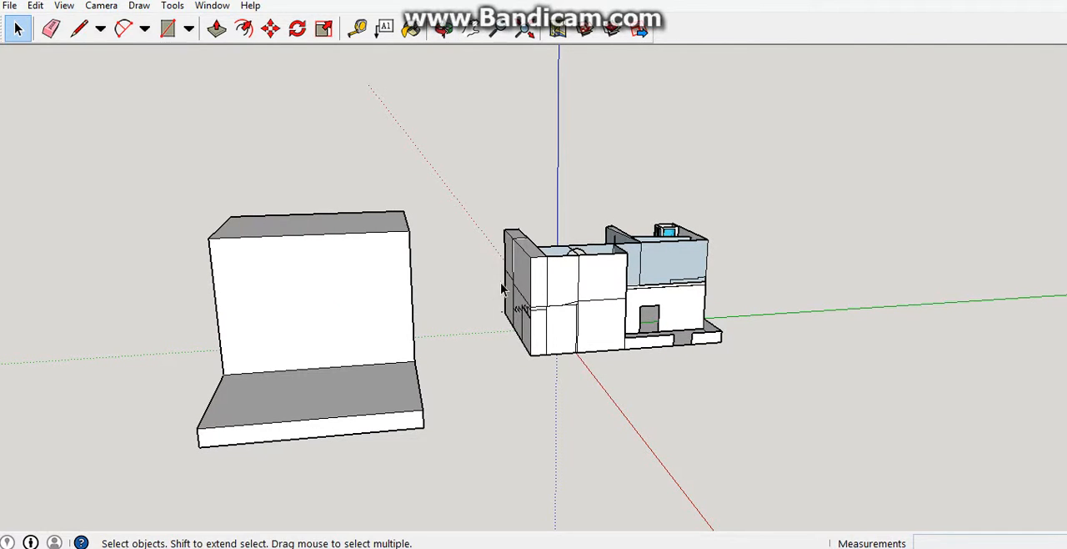
middle_click_drag(460, 311, 459, 306)
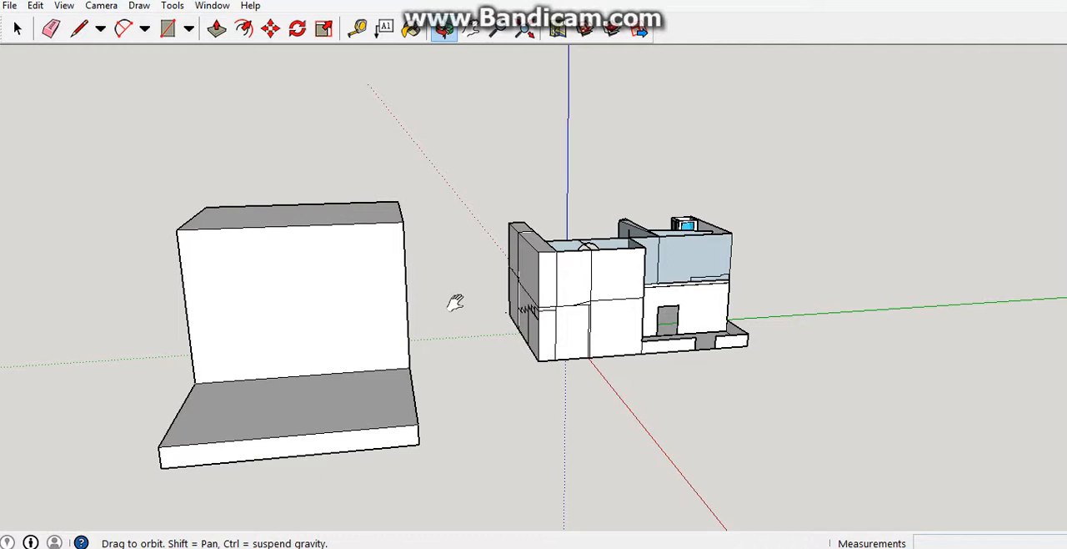
middle_click_drag(456, 302, 311, 220, "shift")
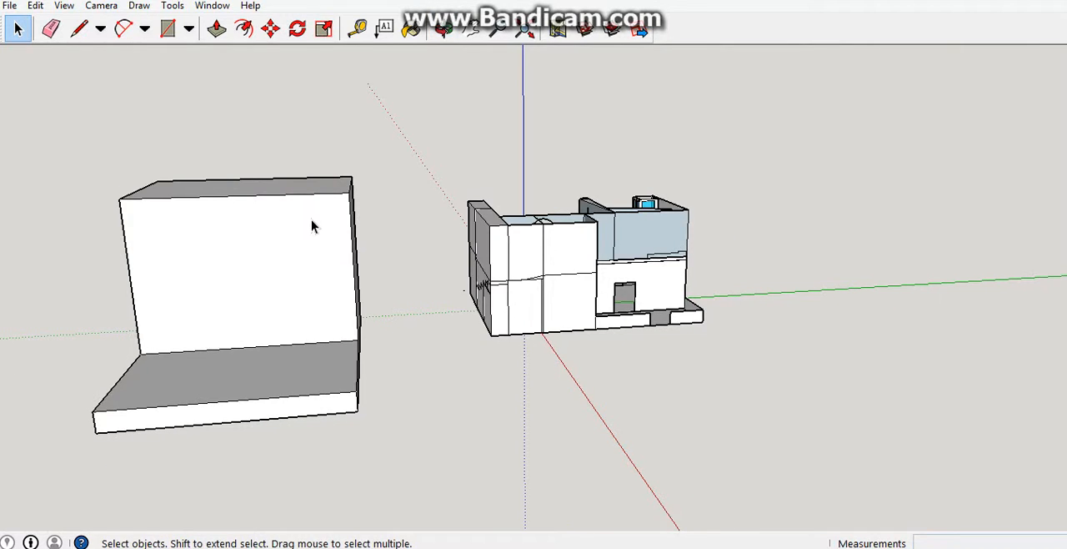
Try to draw an arc on the block's tall upright face, and undo back to the full-height divided box.
scroll(281, 215, "down", 2)
key("c")
middle_click_drag(214, 291, 334, 279)
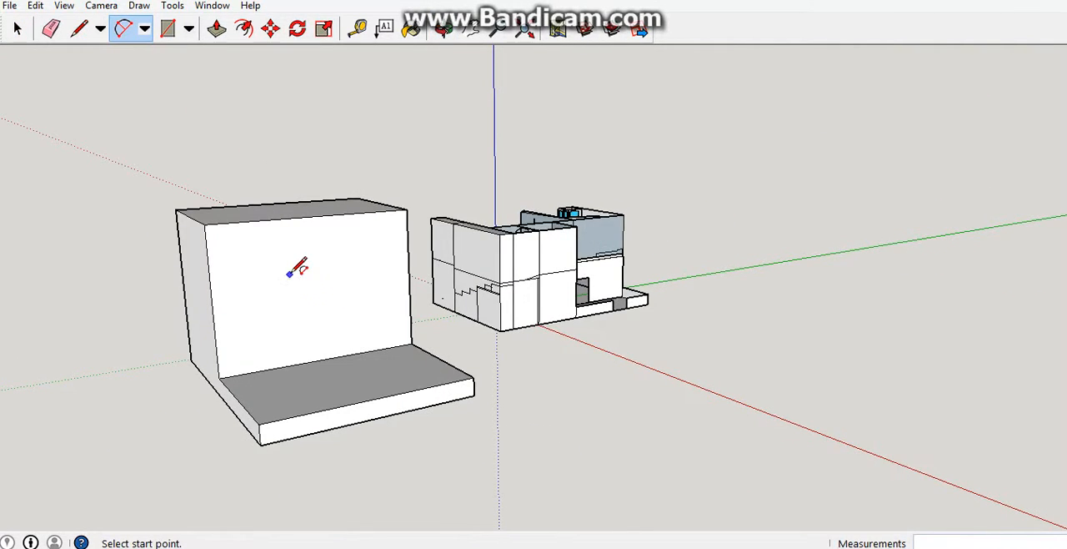
left_click(289, 274)
left_click(364, 318)
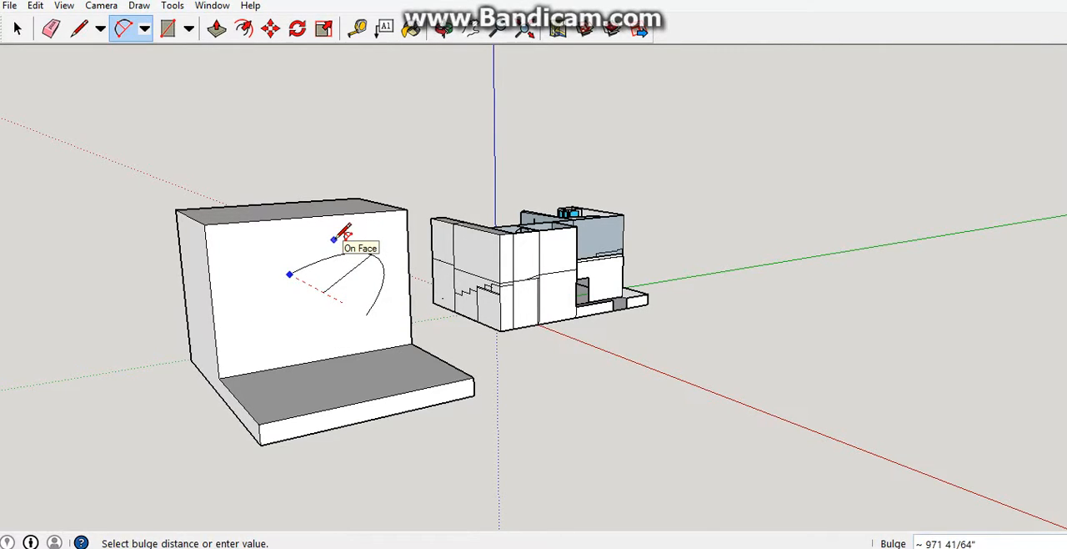
key("ctrl+z")
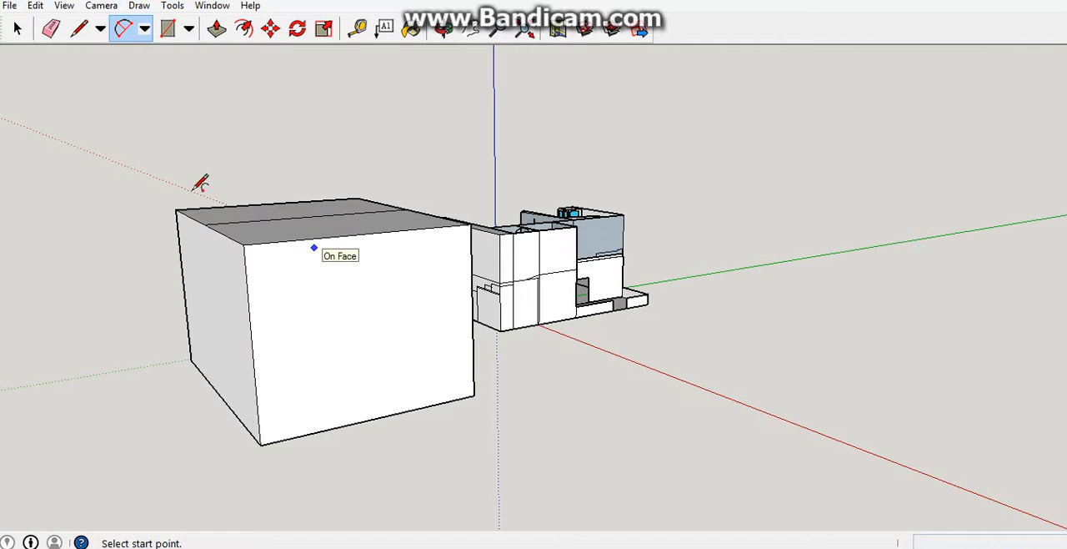
Push the front half of the box's divided top face down by about 2642 inches.
left_click(216, 30)
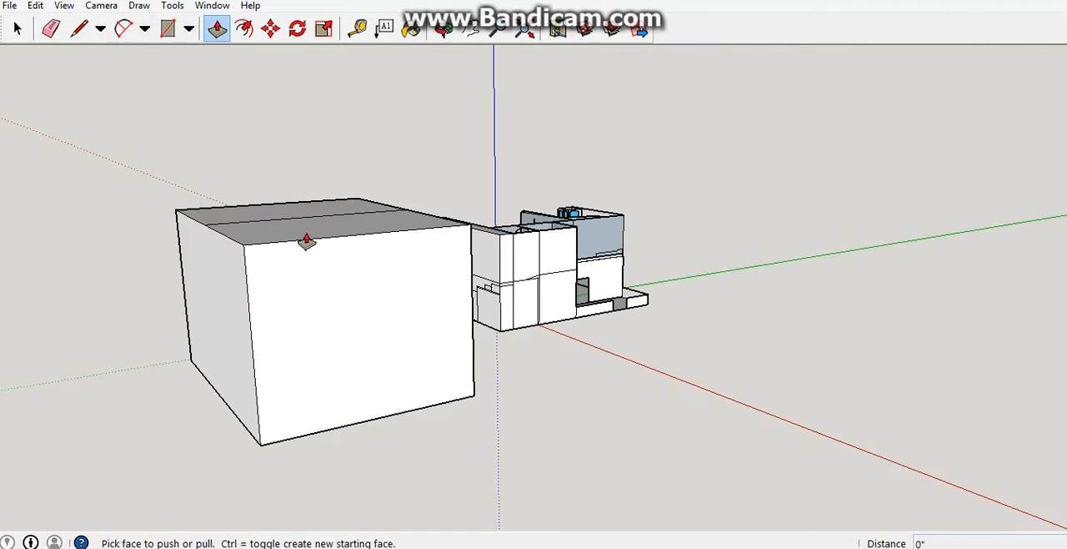
left_click_drag(306, 241, 309, 376)
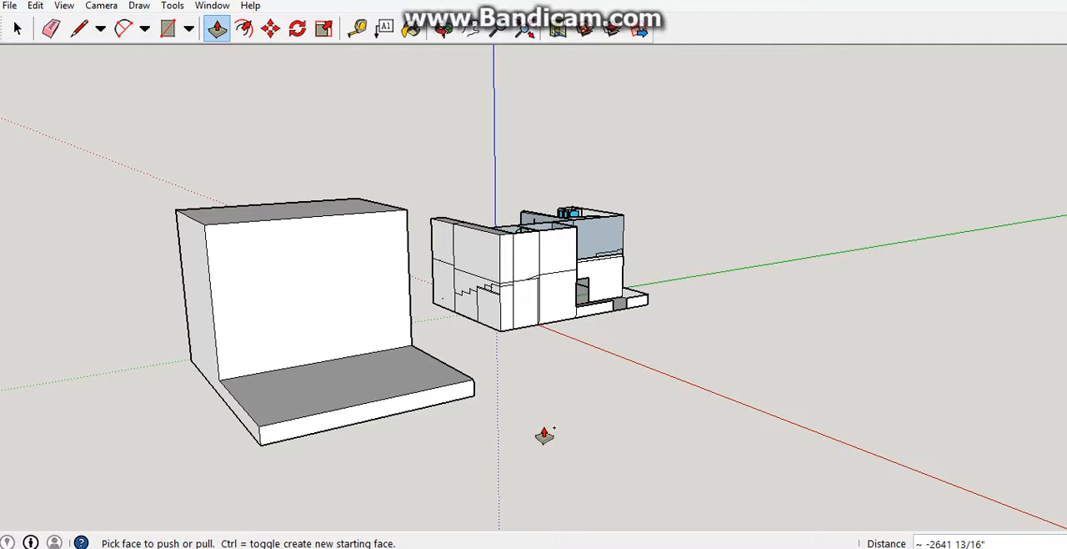
Undo the last push and remove the box beside the house.
key("ctrl+z")
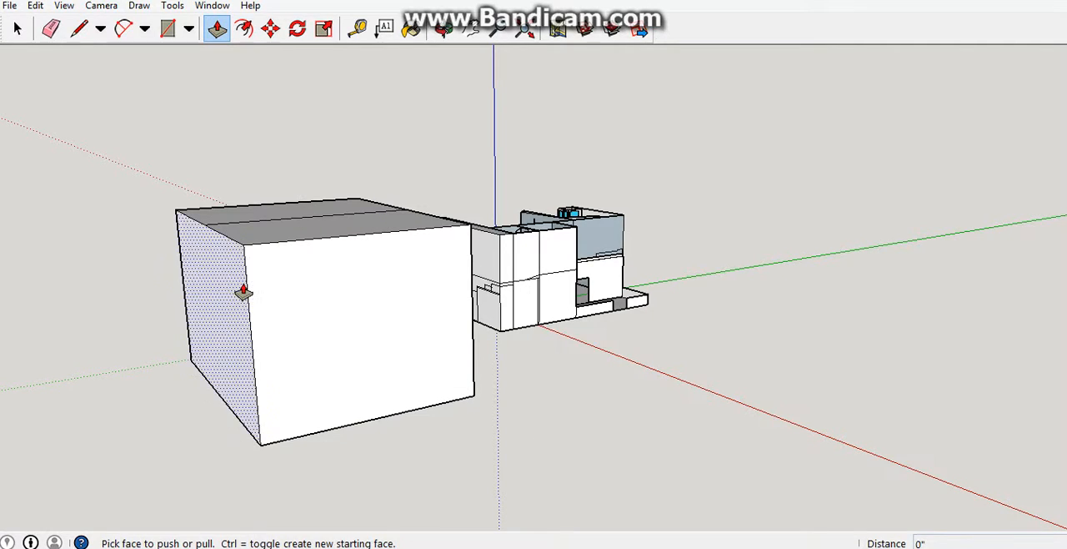
middle_click_drag(312, 269, 493, 325)
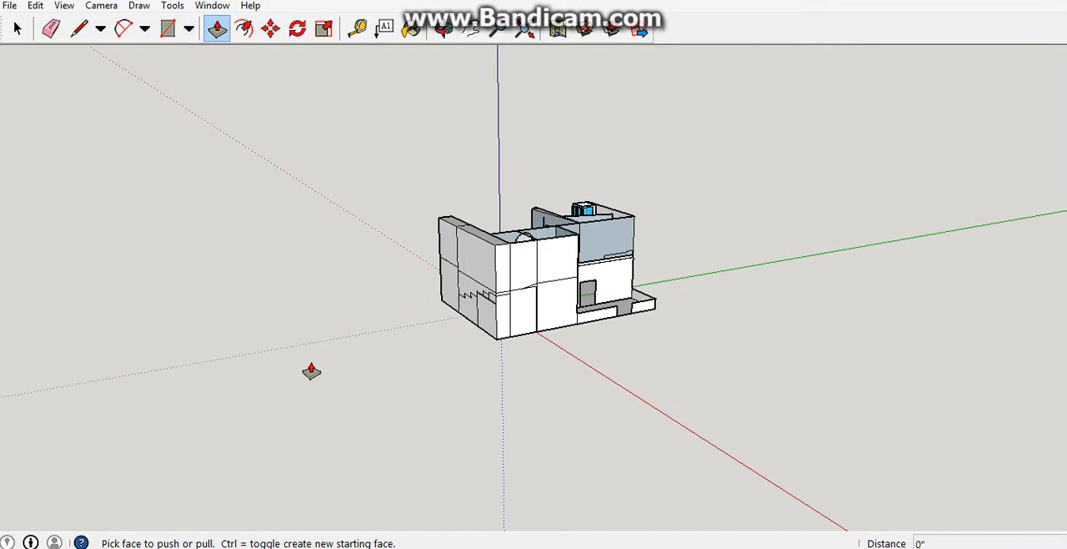
scroll(311, 371, "down", 3)
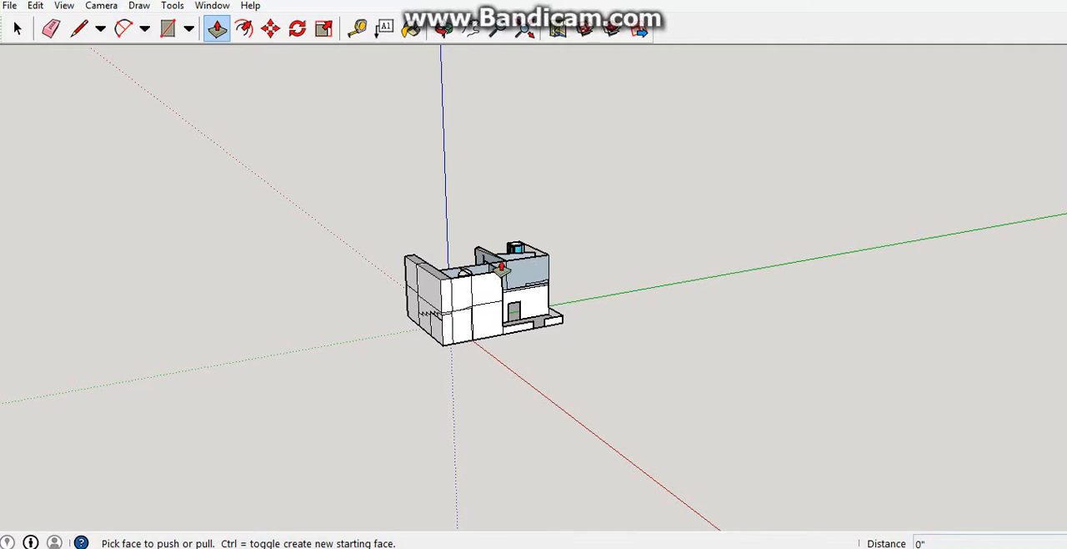
middle_click_drag(370, 345, 441, 259)
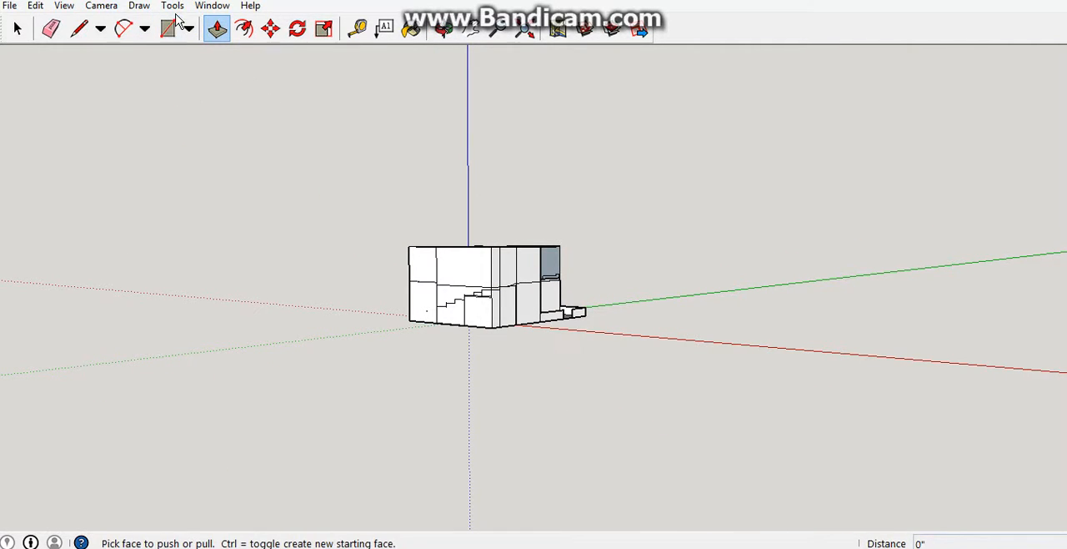
Draw a large rectangle flat on the ground beside the house.
left_click(171, 28)
left_click(375, 341)
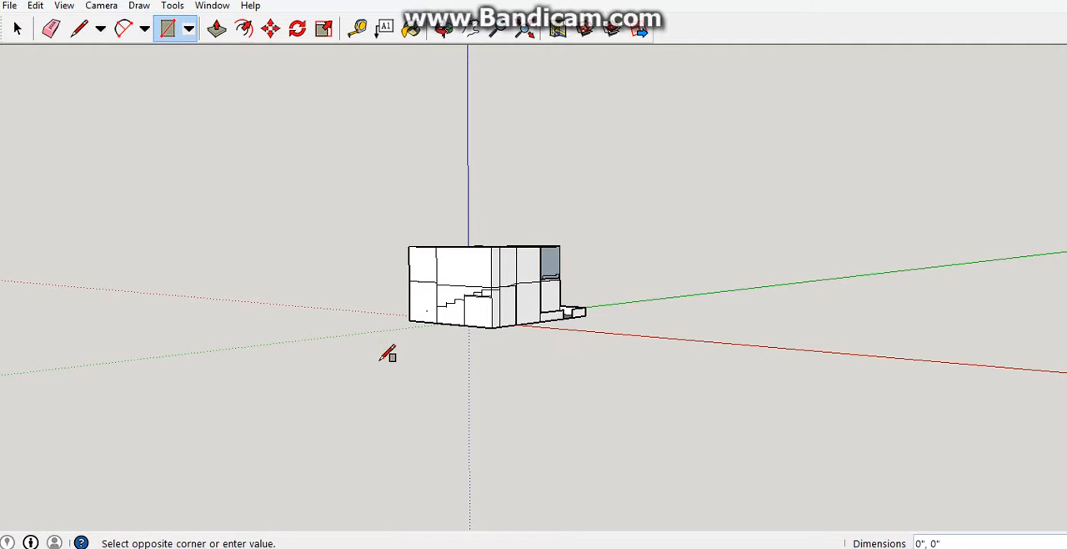
left_click(309, 494)
middle_click_drag(316, 490, 317, 458)
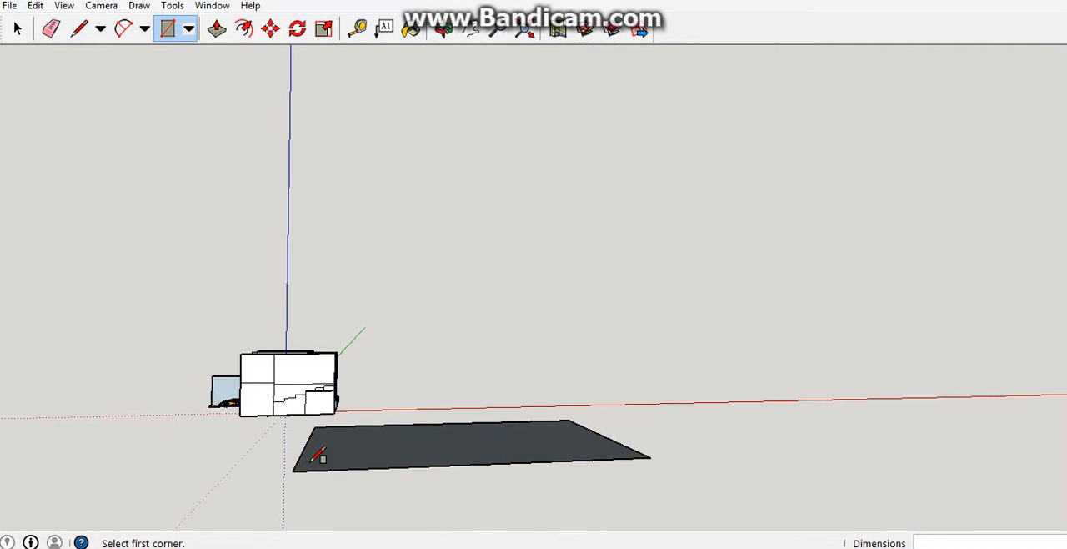
Draw an upright rectangle of about 8191 by 3521 inches along the ground rectangle's long outer edge, starting from its corner.
left_click(294, 471)
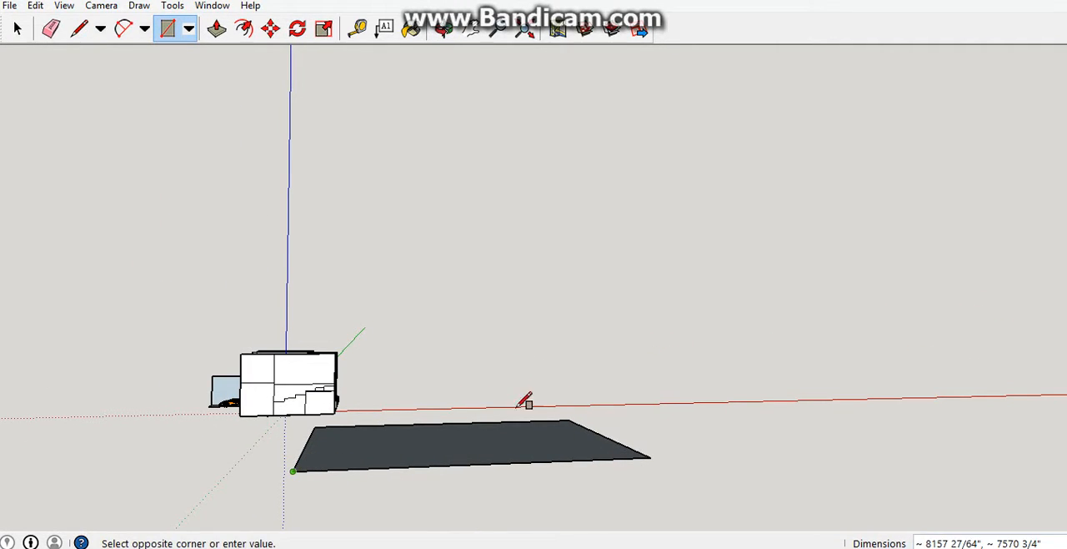
left_click(649, 309)
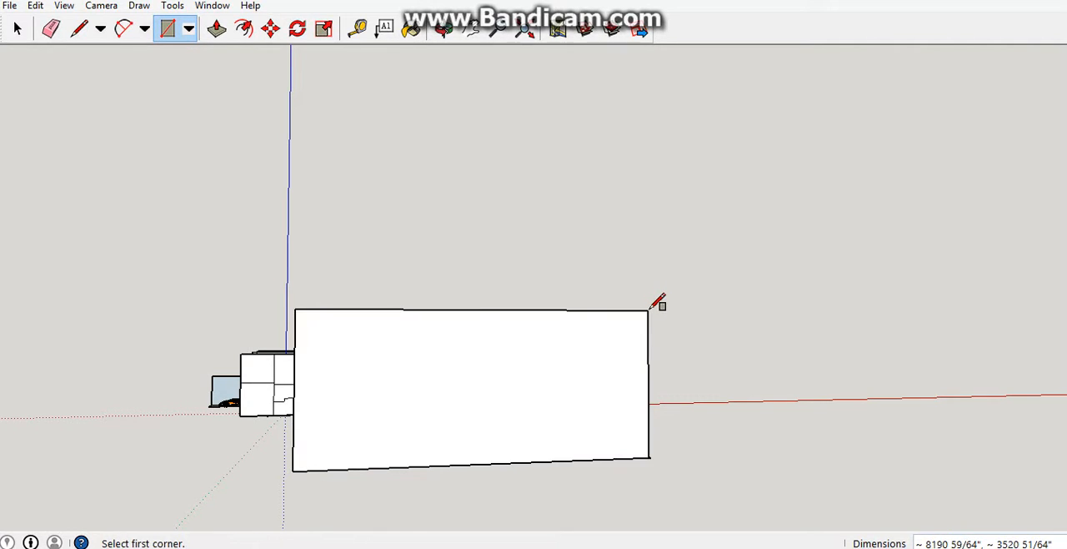
middle_click_drag(665, 319, 717, 465)
scroll(295, 436, "down", 1)
scroll(248, 440, "down", 1)
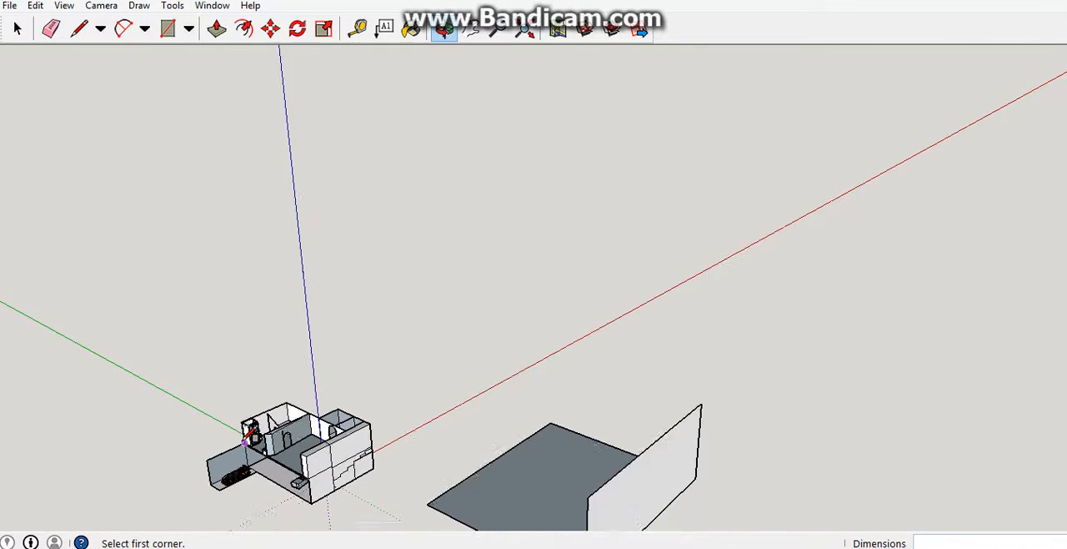
Examine the house's open interior, including the ground-floor kitchen counter, the upper storey and the outer stair wall.
scroll(247, 442, "up", 2)
scroll(246, 442, "up", 1)
middle_click_drag(247, 442, 259, 407)
scroll(203, 459, "up", 3)
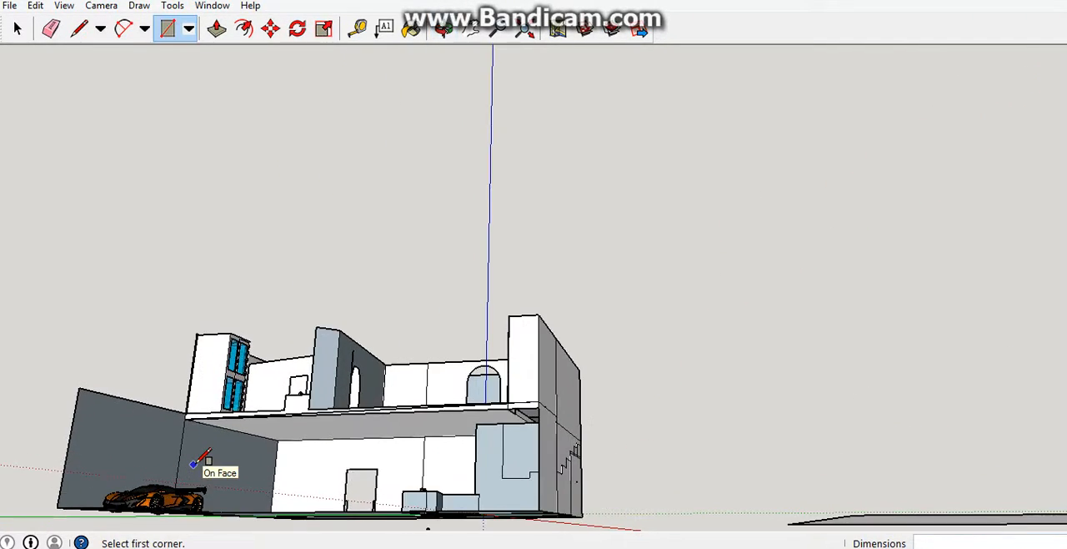
scroll(501, 476, "up", 4)
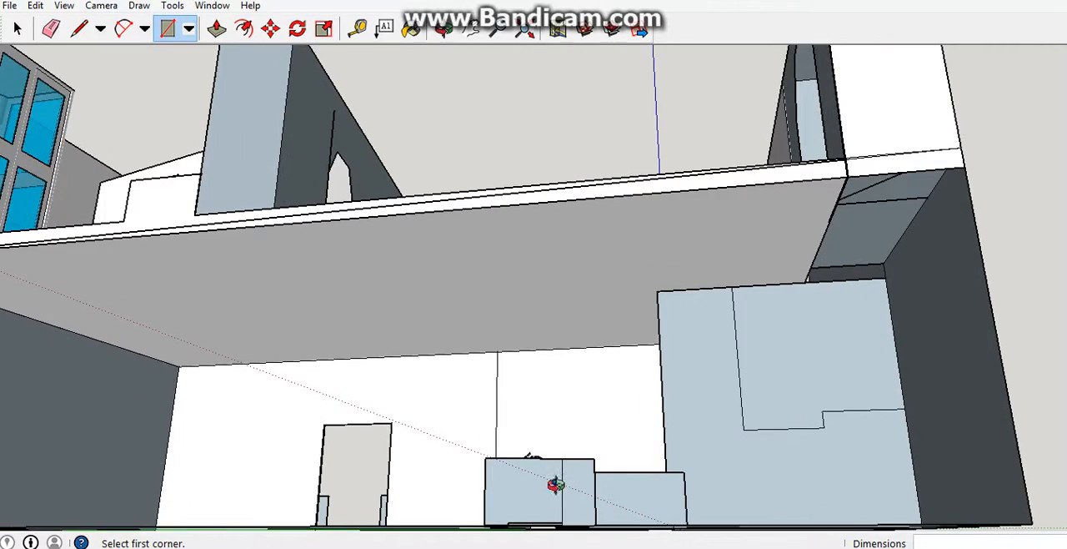
middle_click_drag(556, 484, 487, 500)
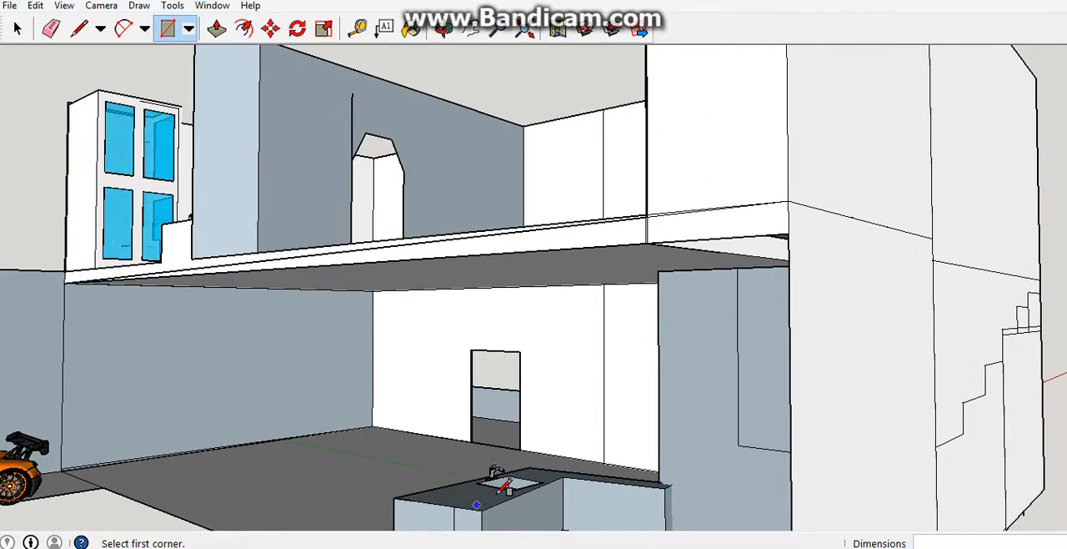
scroll(500, 486, "down", 6)
middle_click_drag(768, 465, 691, 428)
scroll(577, 430, "down", 4)
scroll(691, 432, "down", 5)
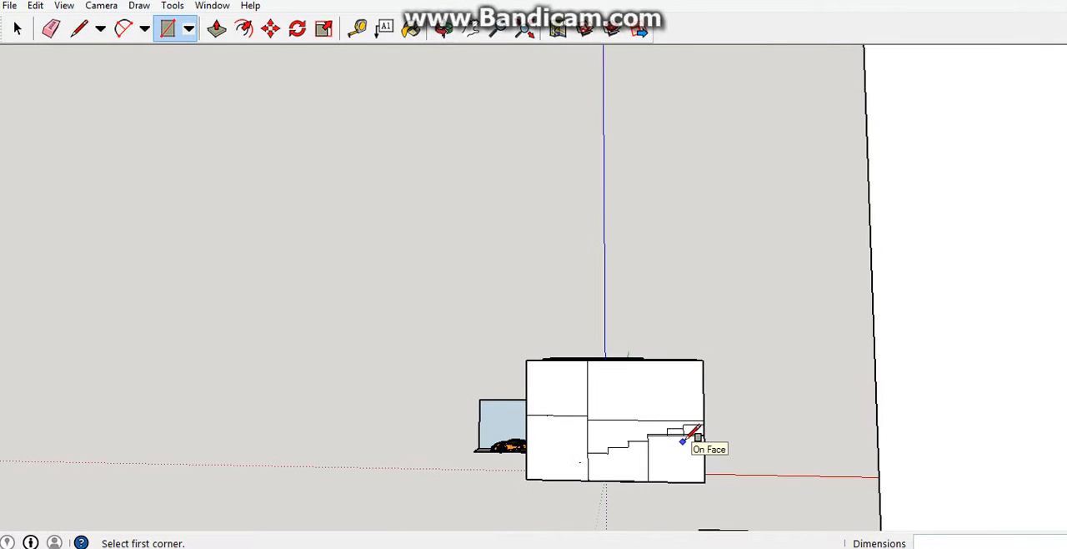
Erase the top edge of the upright rectangle and undo the erasure.
scroll(684, 439, "down", 2)
scroll(856, 441, "down", 1)
middle_click_drag(806, 440, 730, 436)
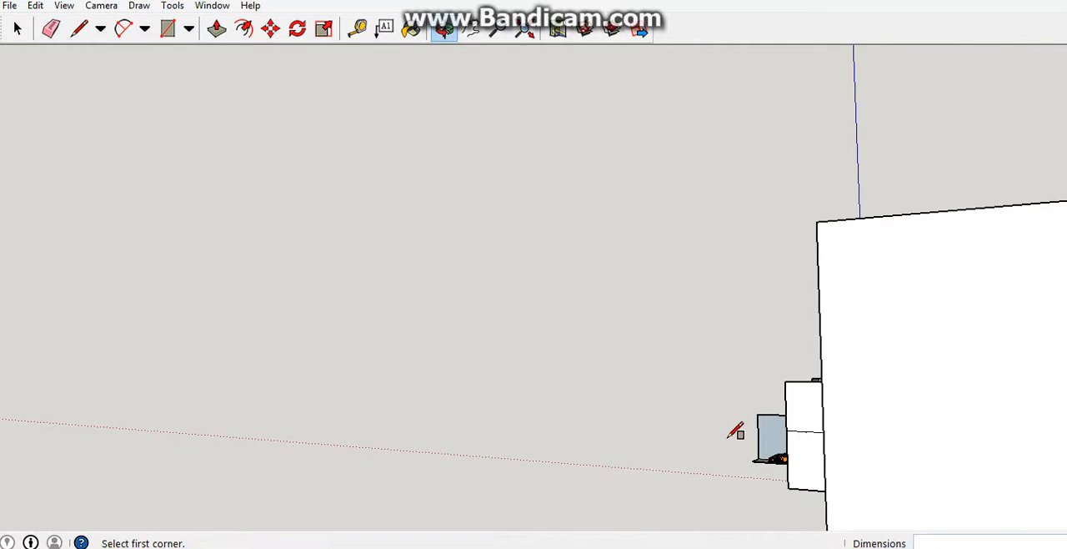
scroll(734, 435, "down", 3)
middle_click_drag(855, 433, 450, 264)
scroll(484, 255, "down", 5)
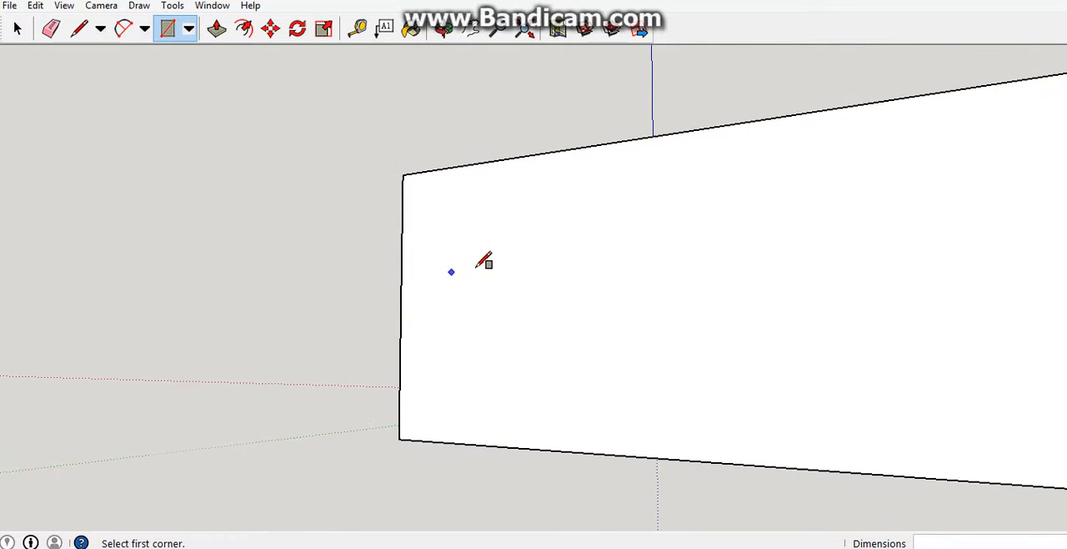
left_click(51, 30)
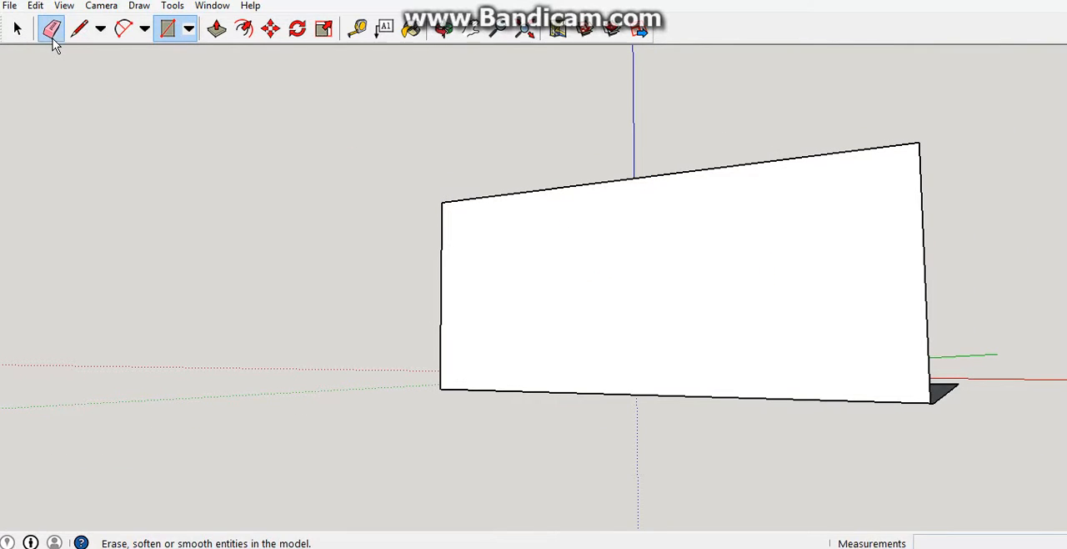
left_click(480, 196)
key("ctrl+z")
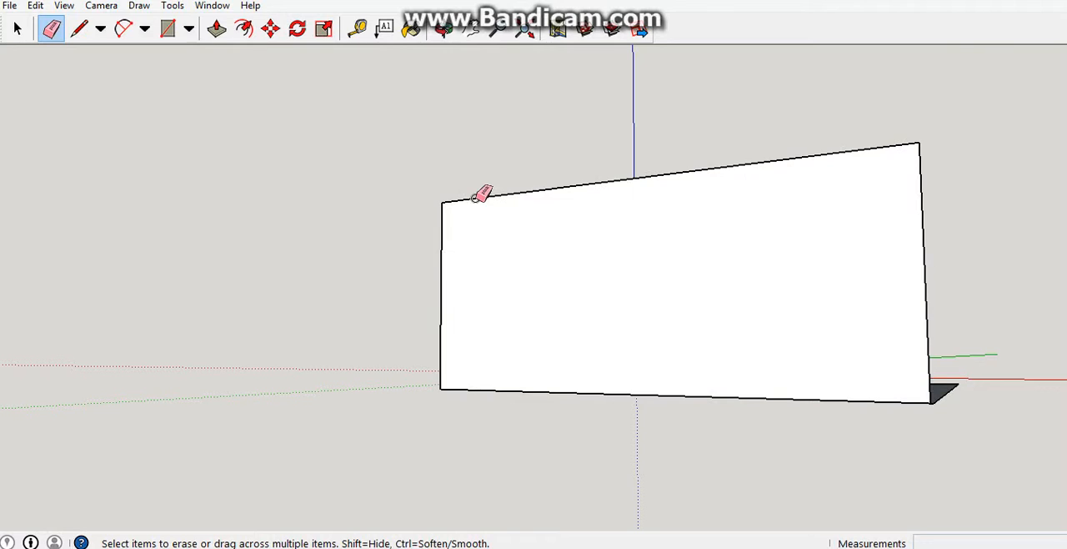
Erase only the face of the upright rectangle, keeping its boundary edges.
right_click(652, 275)
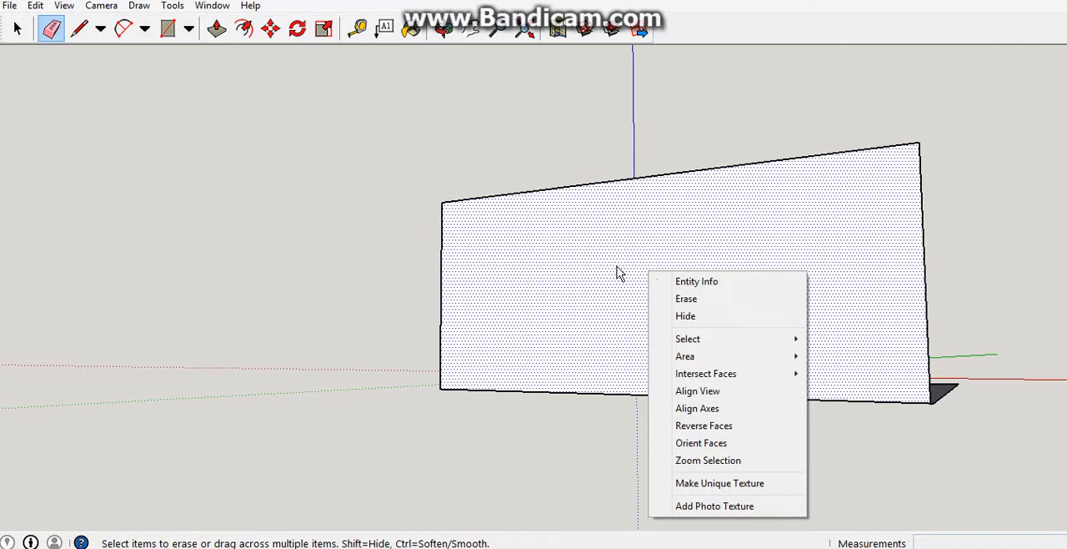
left_click(617, 269)
right_click(610, 265)
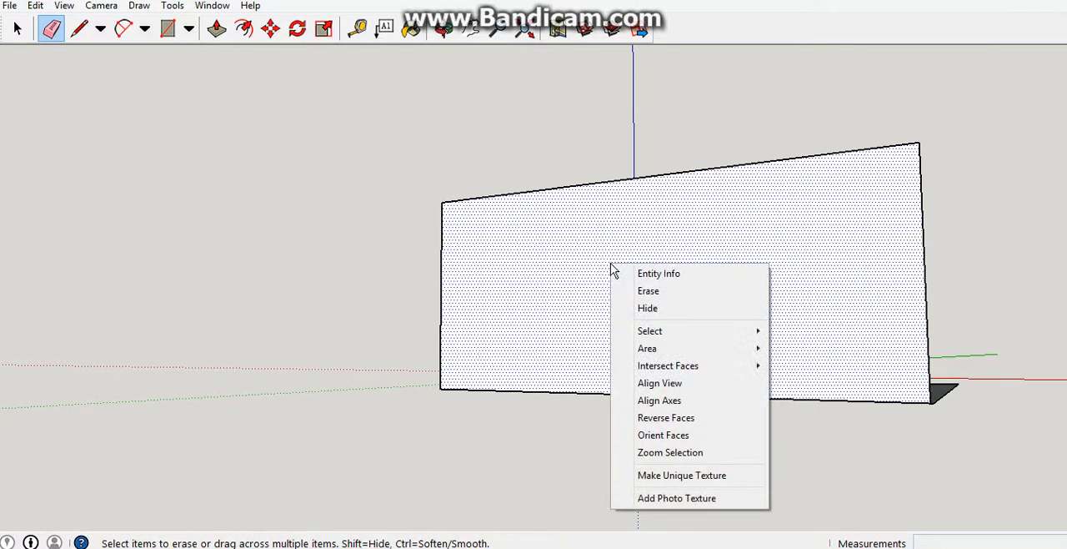
left_click(667, 291)
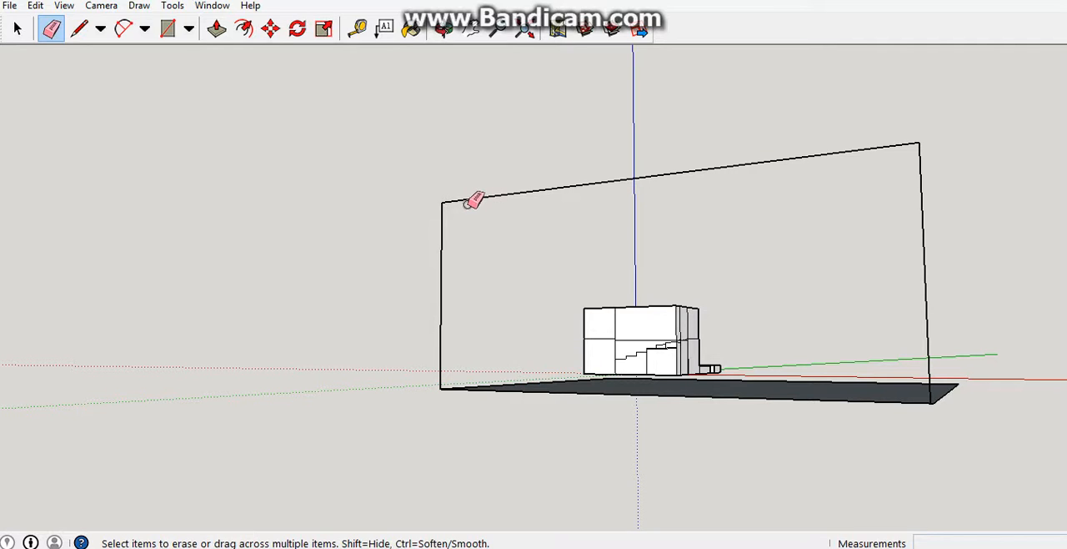
Erase the two vertical edges and the top edge of the upright outline.
left_click(441, 209)
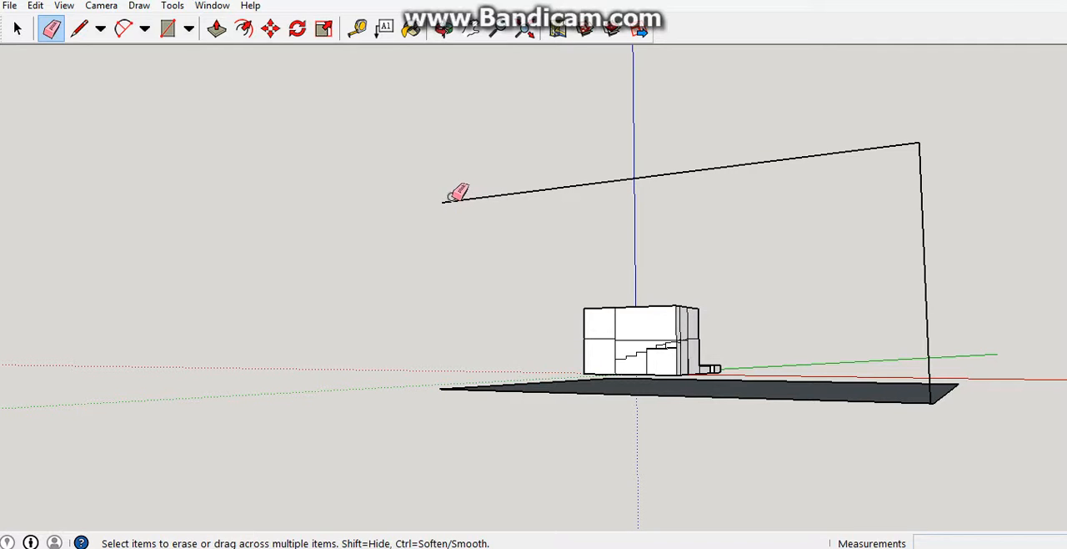
left_click_drag(442, 203, 706, 219)
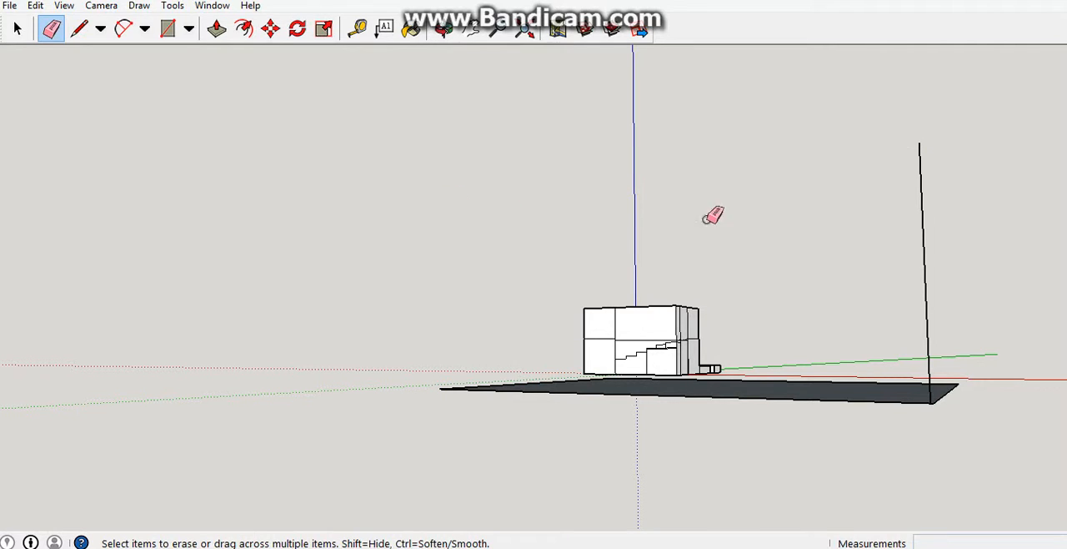
left_click(923, 243)
Undo the edge erasures and the face erasure on the upright rectangle.
key("ctrl+z")
key("ctrl+z")
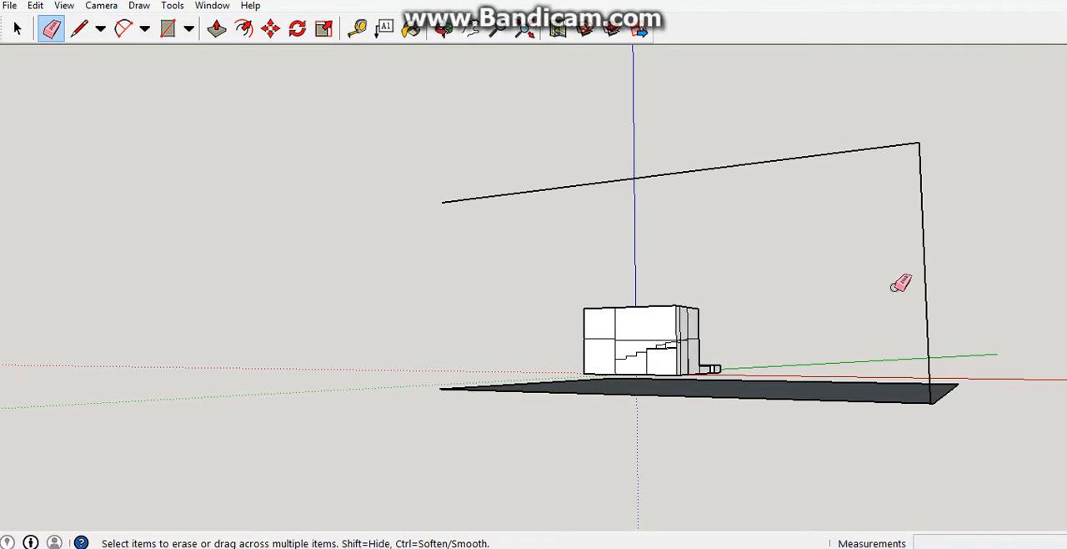
key("ctrl+z")
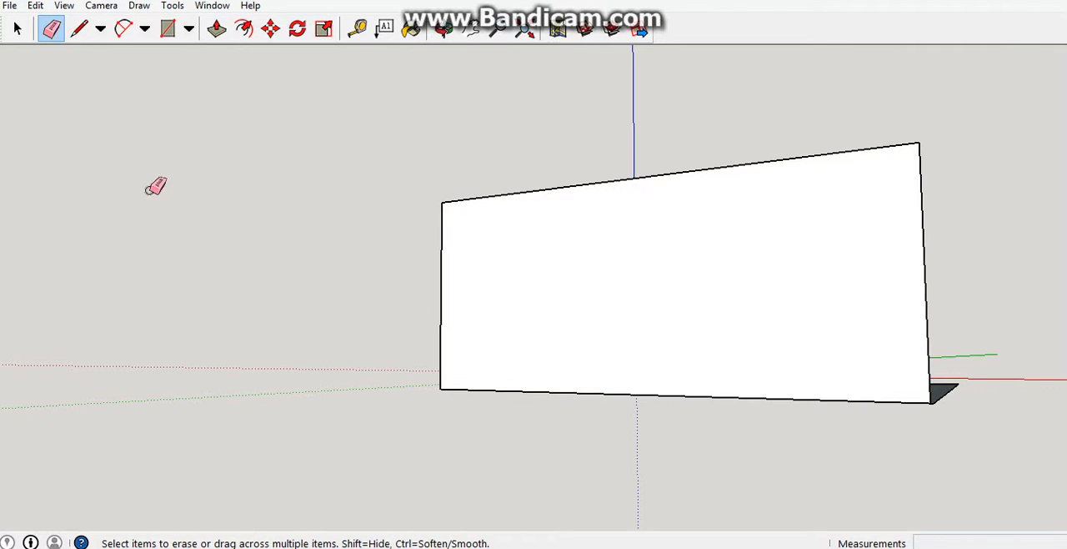
Draw a door rectangle of about 852 by 1713 inches on the upright wall, starting from the wall's bottom edge.
left_click(169, 30)
middle_click_drag(906, 328, 750, 410)
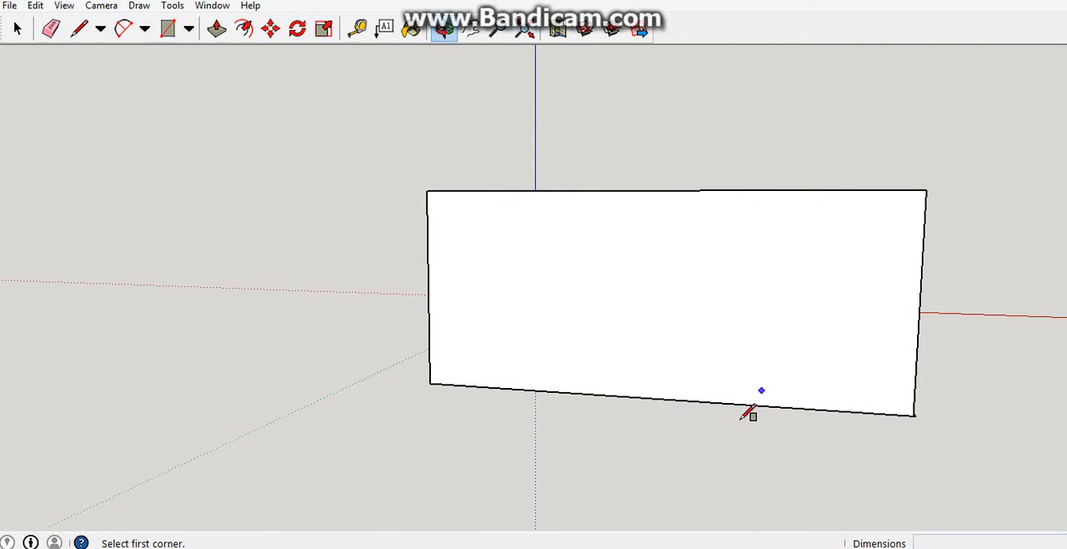
left_click(652, 398)
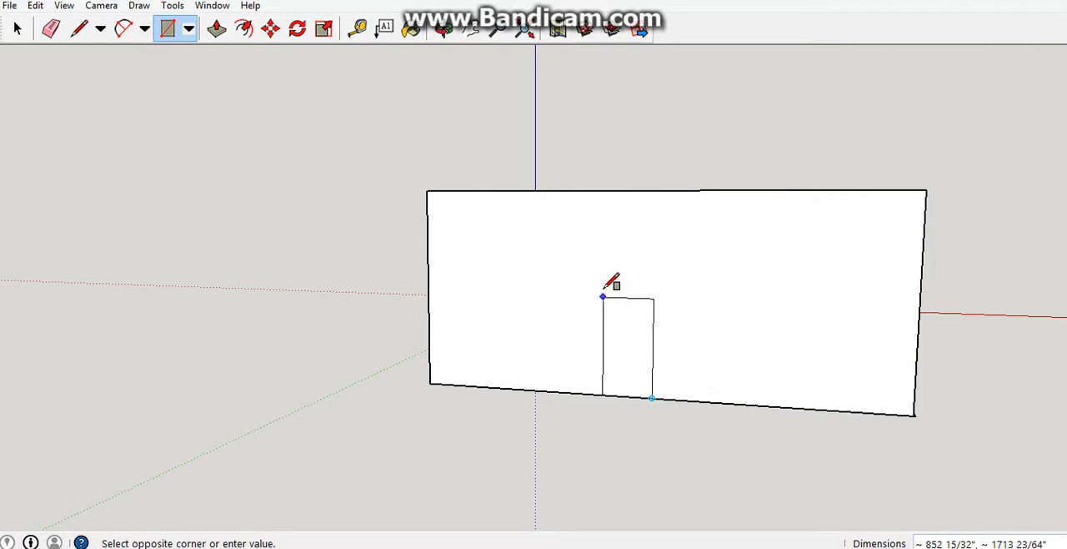
left_click(602, 291)
middle_click_drag(833, 301, 567, 269)
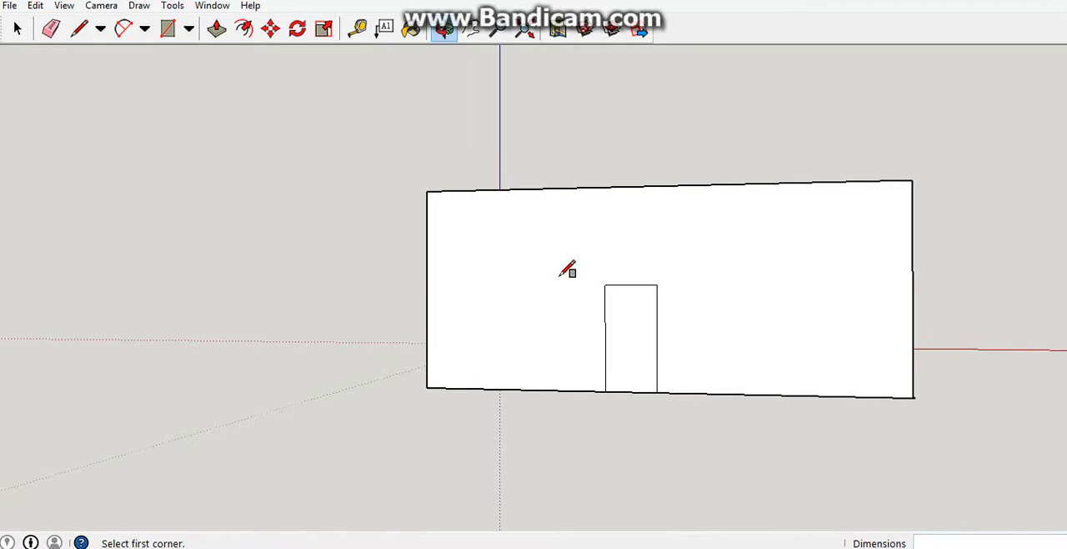
Erase the face of the door rectangle in the wall, keeping its edges.
left_click(43, 36)
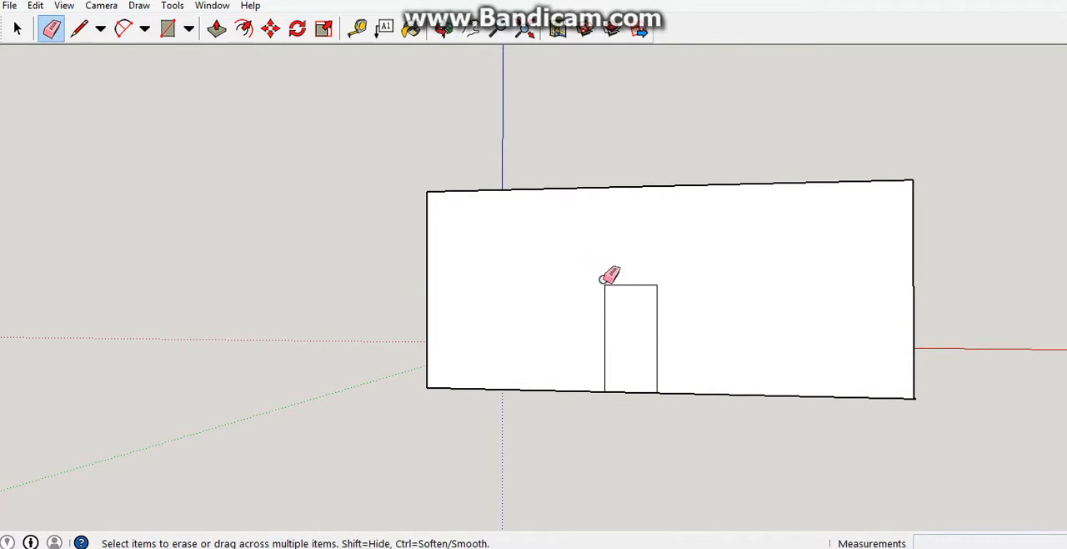
right_click(644, 302)
left_click(706, 92)
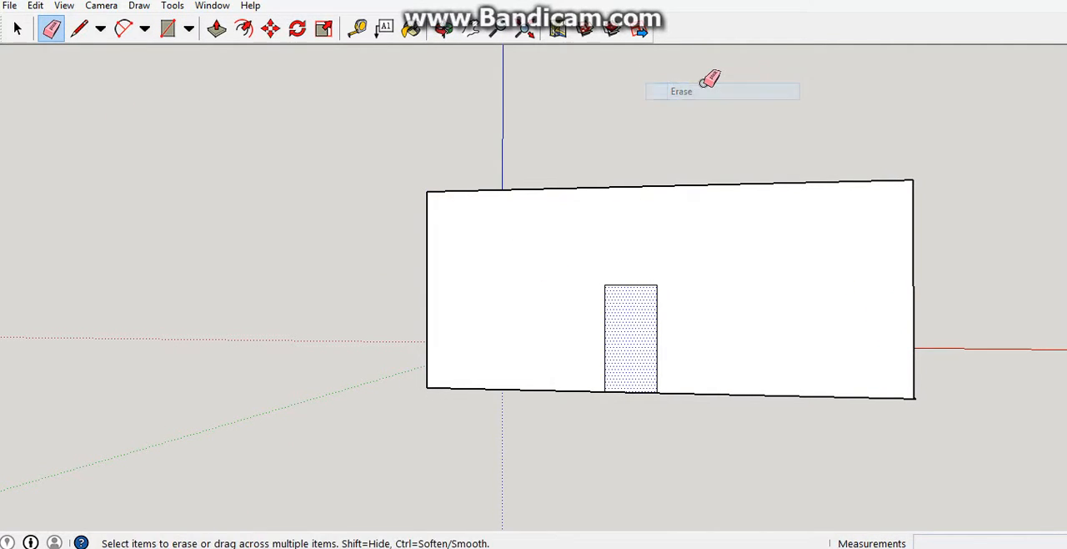
mouse_move(708, 78)
middle_mouse_down()
mouse_move(593, 138)
mouse_move(683, 97)
mouse_move(658, 104)
middle_mouse_up()
key("e")
Try to draw a six-sided polygon centred on the midpoint of the door's top edge.
left_click(190, 30)
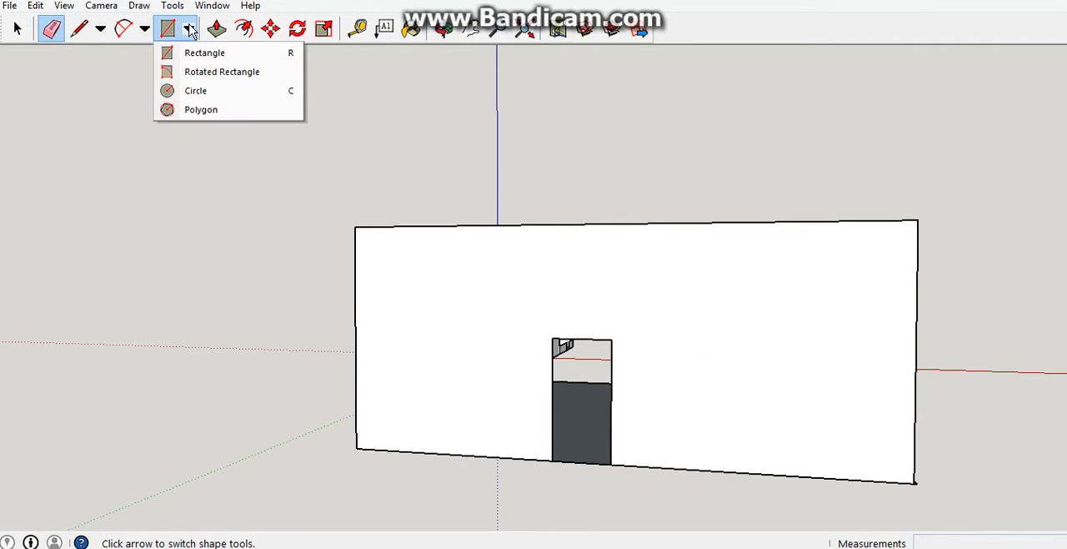
left_click(204, 109)
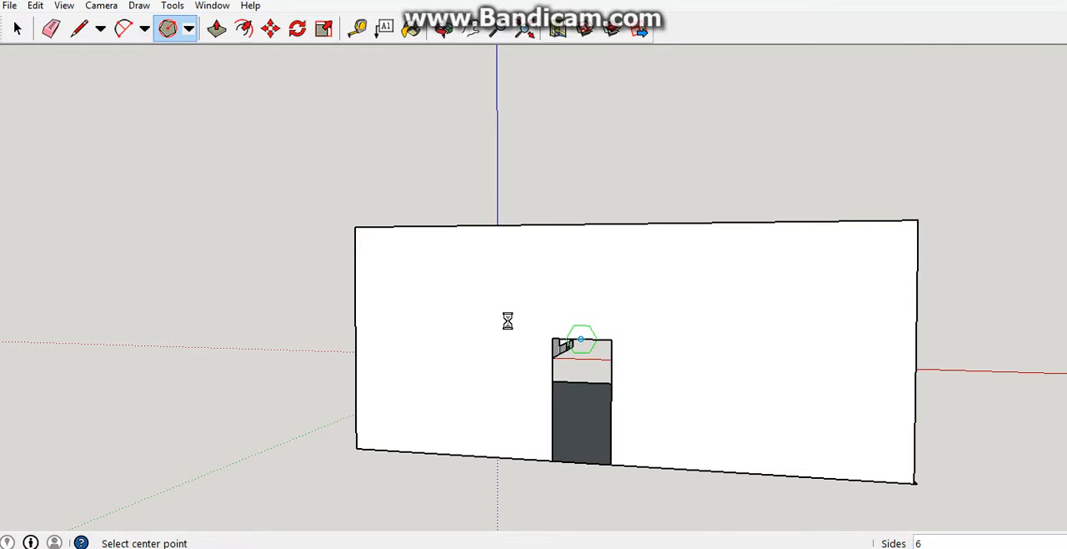
scroll(580, 337, "up", 1)
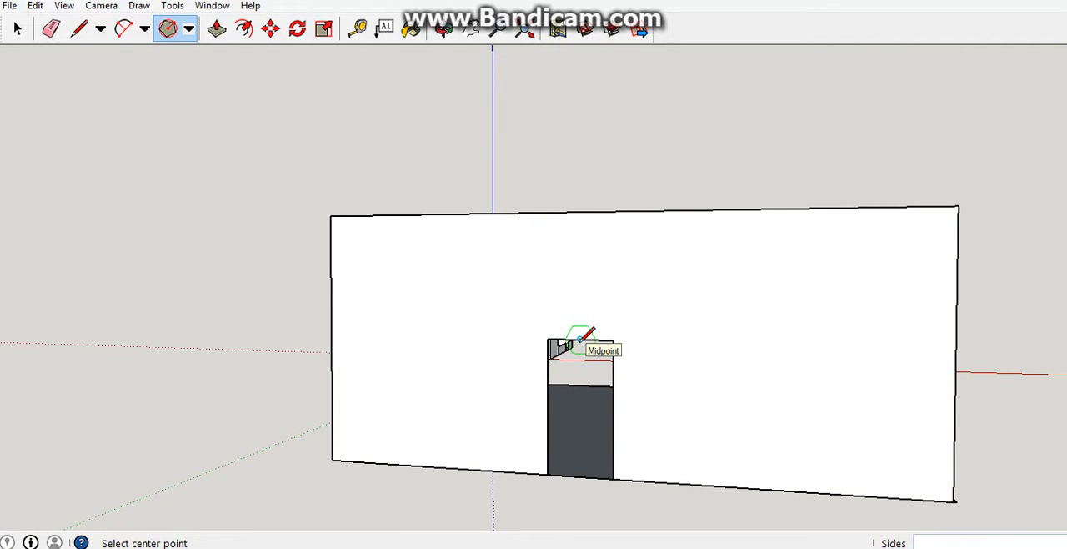
left_click(581, 340)
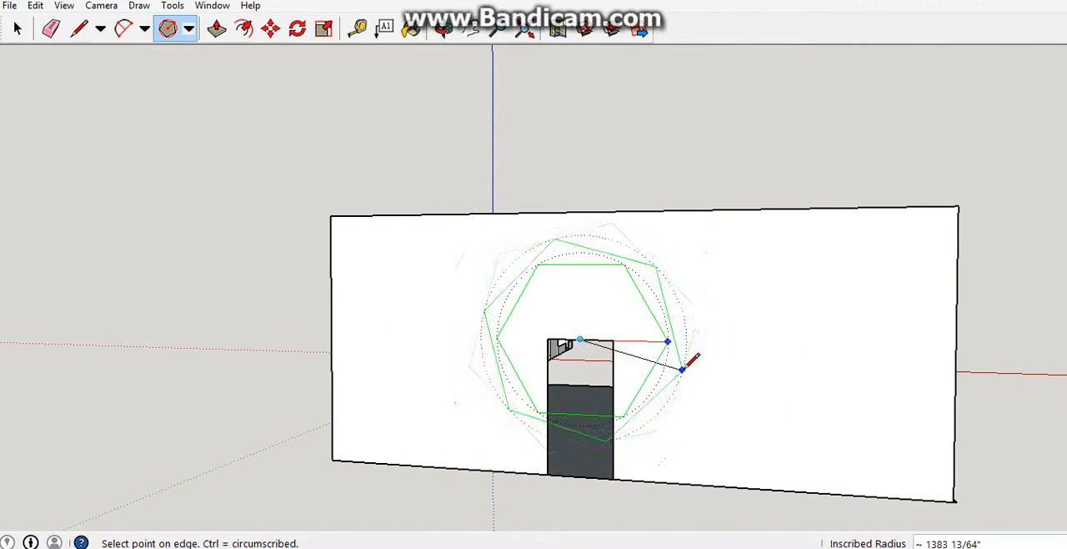
key("Escape")
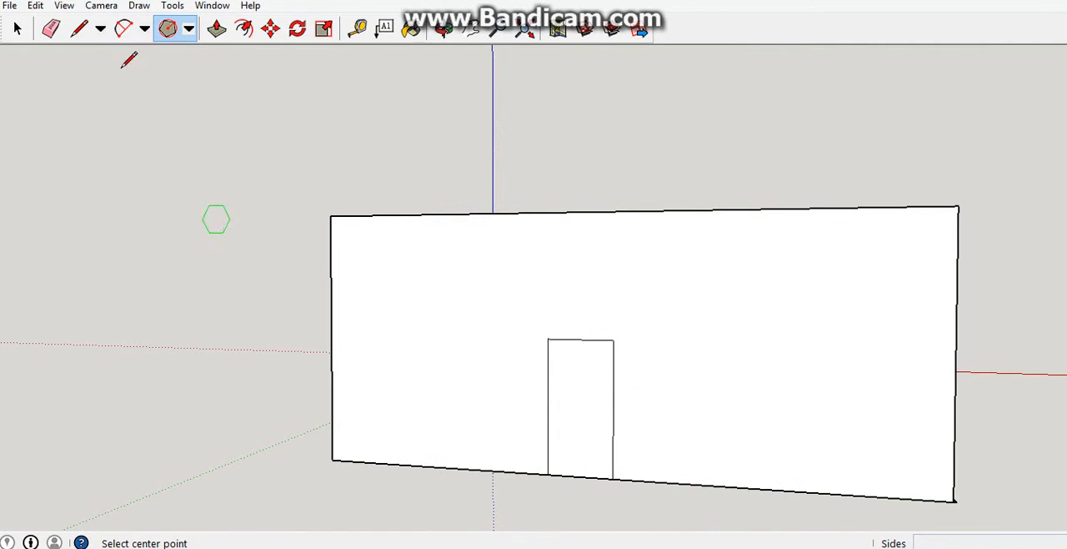
Erase the door face and draw a hexagon of about 440 inches circumscribed radius from the top edge's midpoint to the door corner.
right_click(592, 387)
left_click(625, 170)
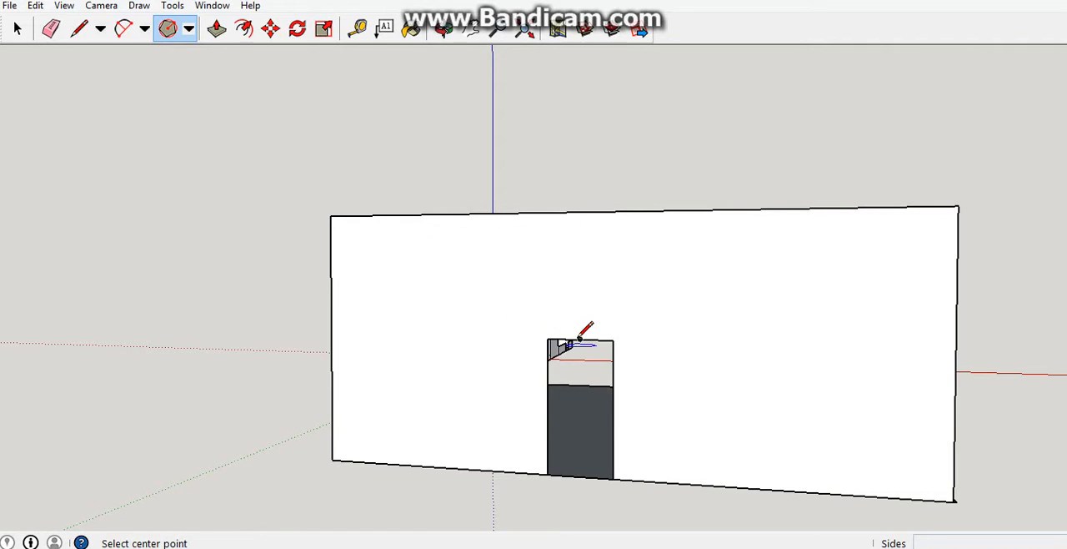
left_click(580, 339)
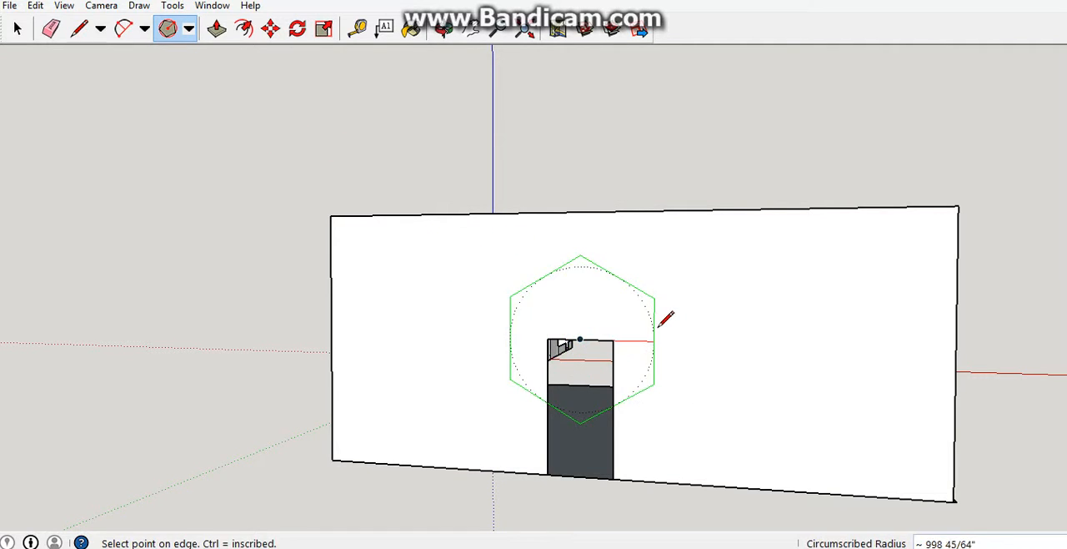
left_click(615, 338)
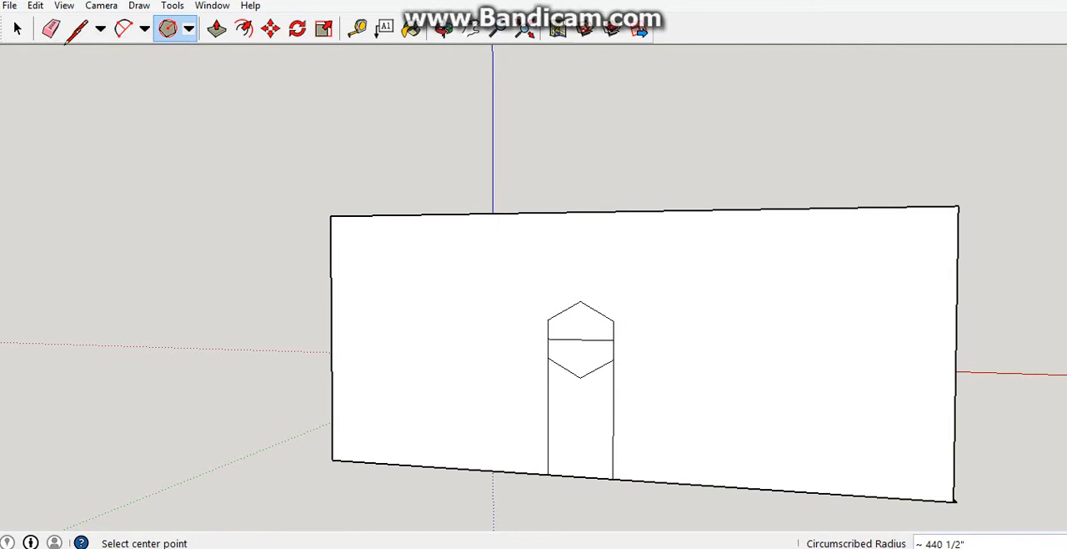
Erase the upper hexagon face and the horizontal door edge crossing the hexagon.
left_click(50, 30)
right_click(581, 333)
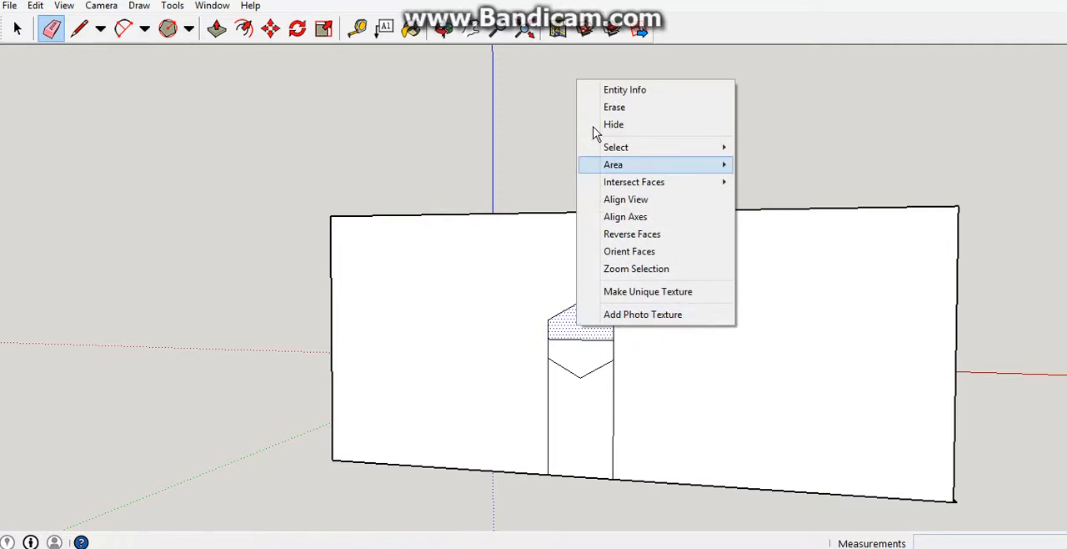
left_click(634, 88)
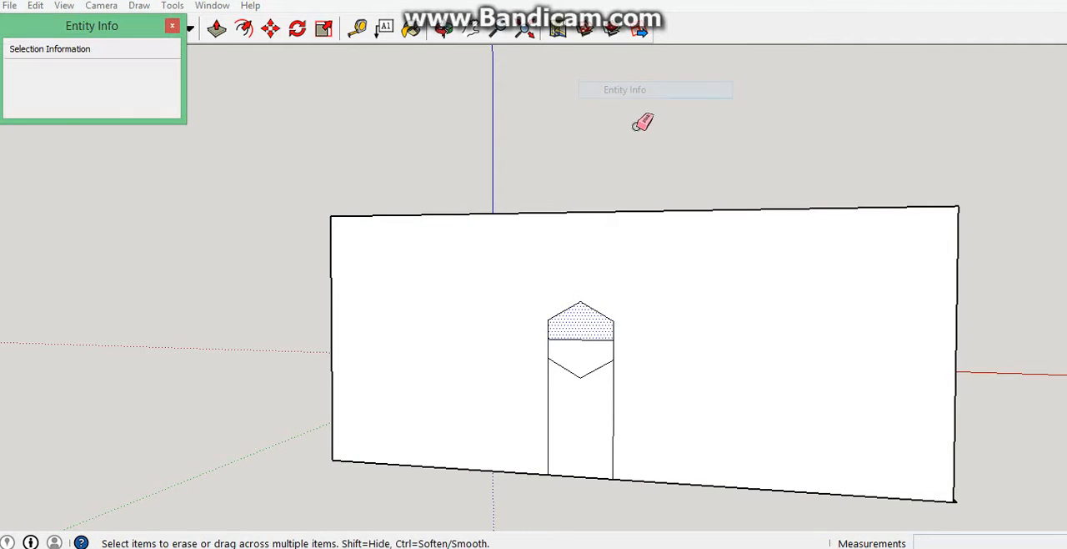
left_click(173, 27)
right_click(600, 327)
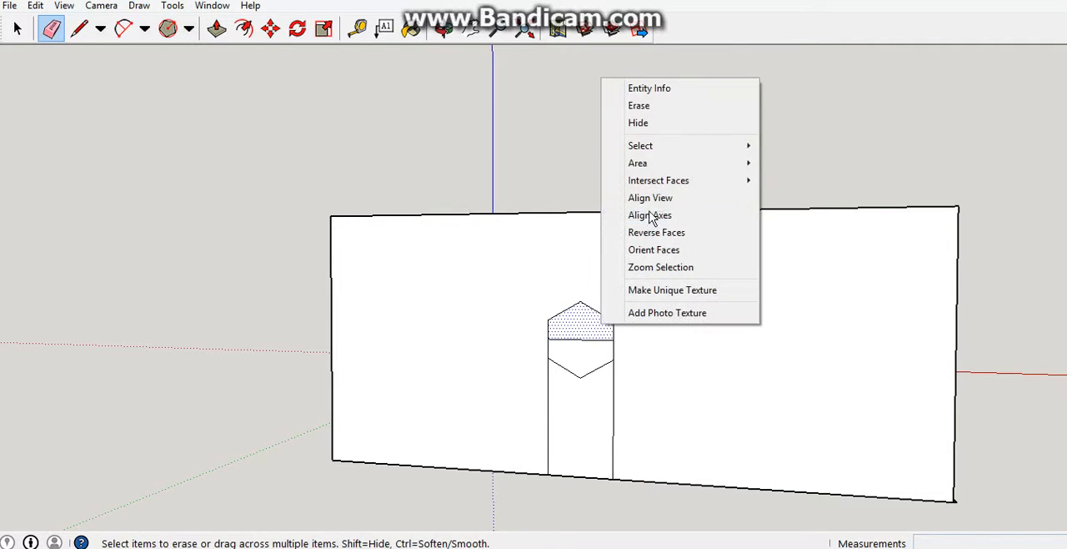
left_click(639, 105)
left_click(586, 340)
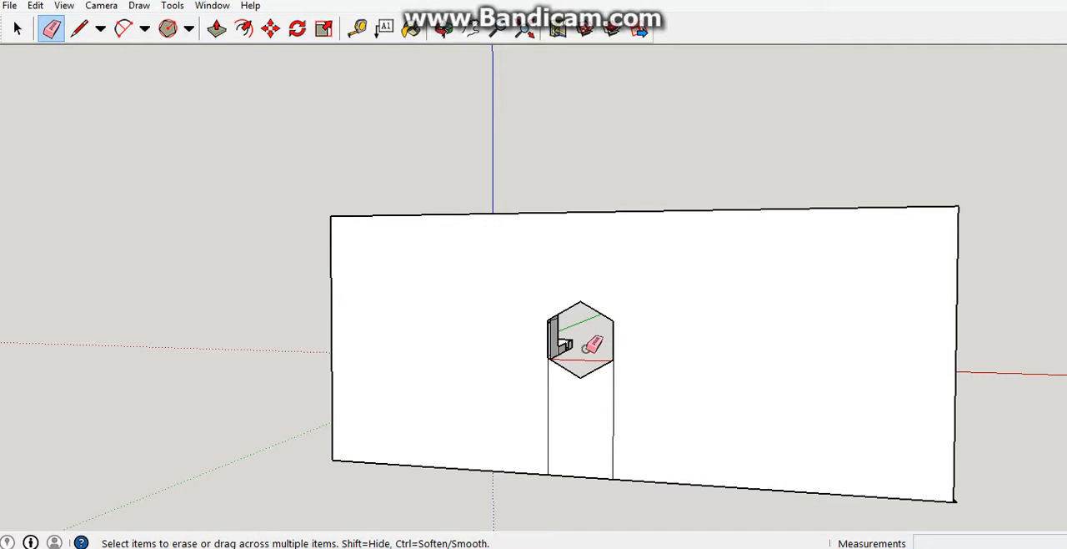
Erase the lower door face and the hexagon's lower slanted edges, leaving one pointed doorway opening.
right_click(569, 404)
left_click(609, 167)
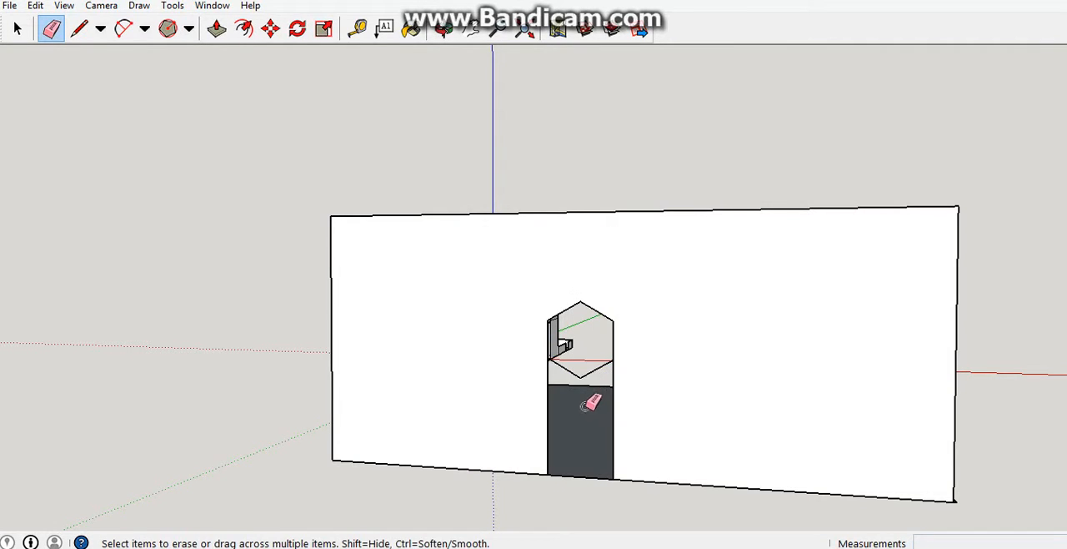
key("o")
left_click_drag(556, 298, 619, 422)
key("e")
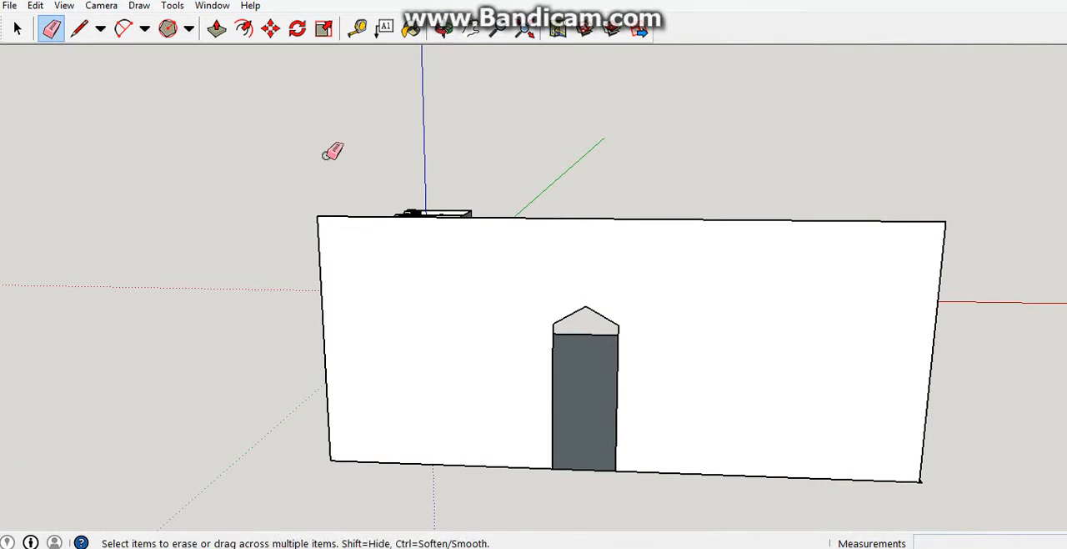
Draw a circle of about 779 inches radius on the wall, centred on the doorway's right vertical edge.
left_click(190, 29)
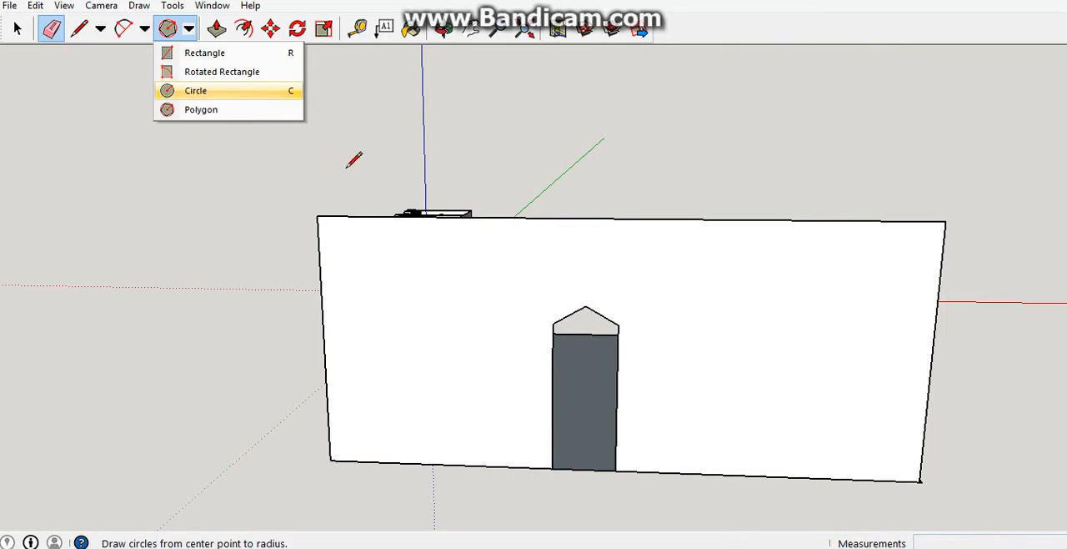
left_click(195, 90)
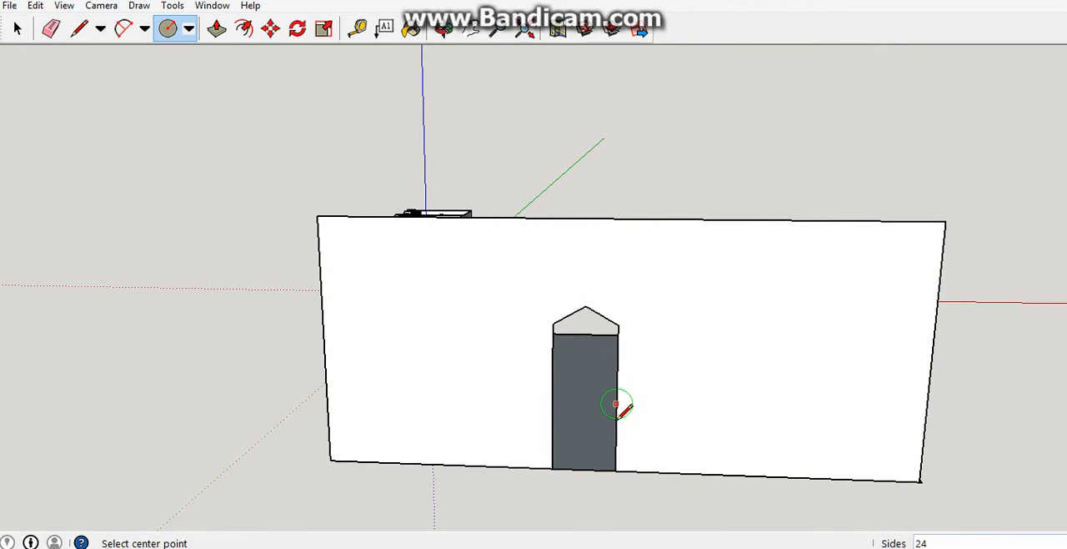
left_click(615, 417)
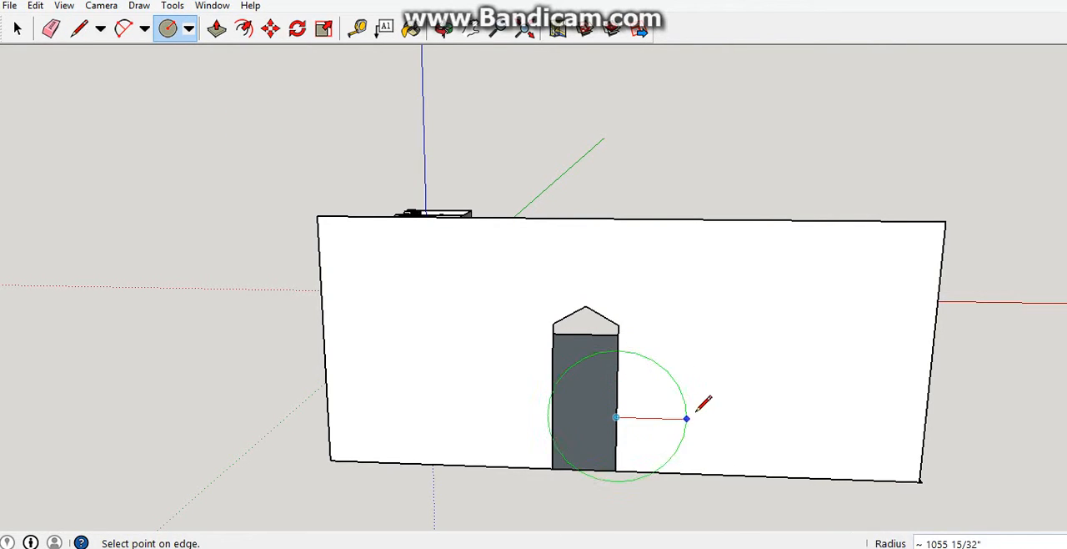
left_click(684, 390)
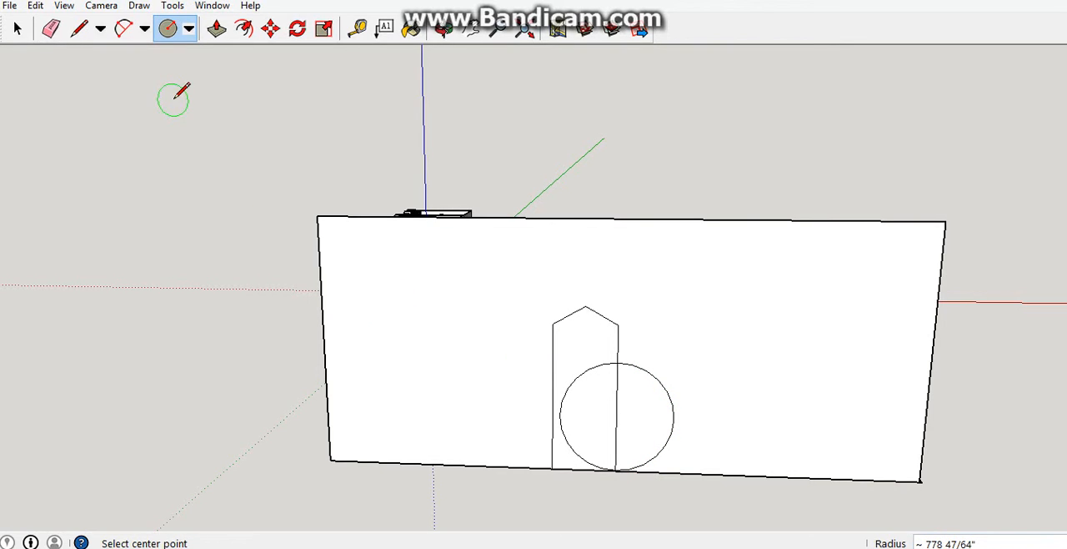
Remove the doorway face and both halves of the circle's face from the wall.
left_click(51, 28)
right_click(575, 329)
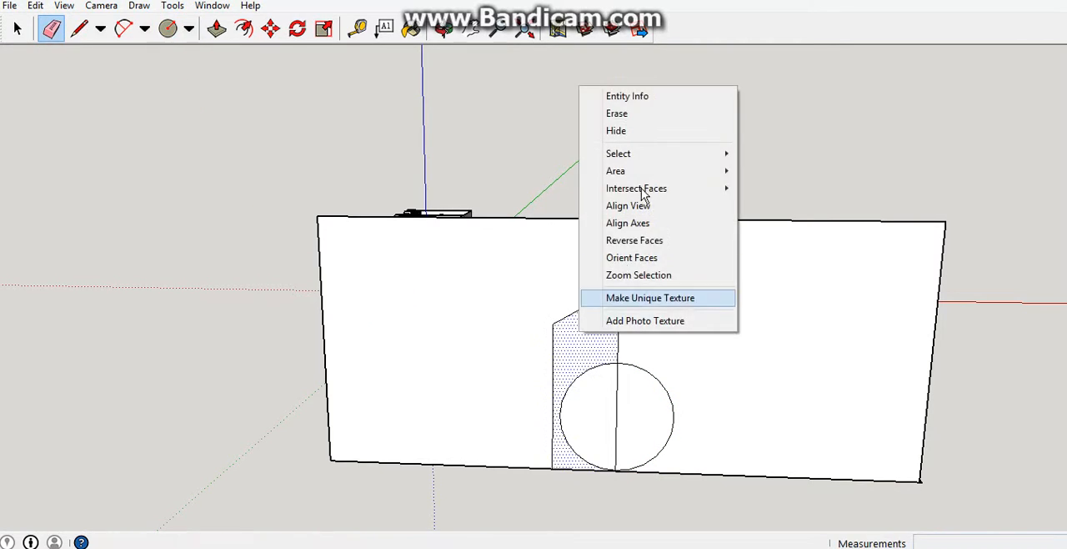
left_click(617, 130)
right_click(607, 432)
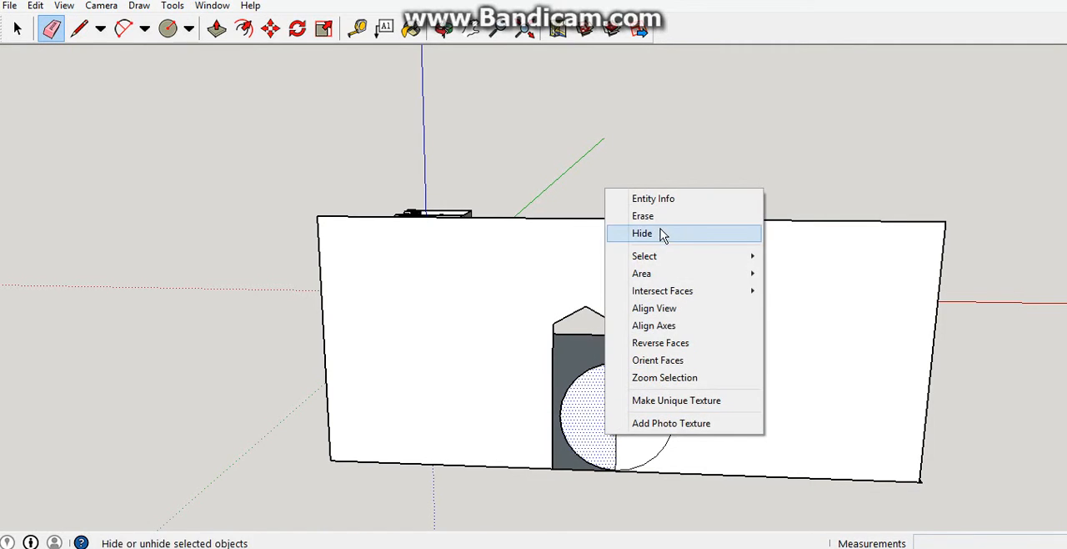
left_click(655, 233)
right_click(627, 396)
left_click(664, 182)
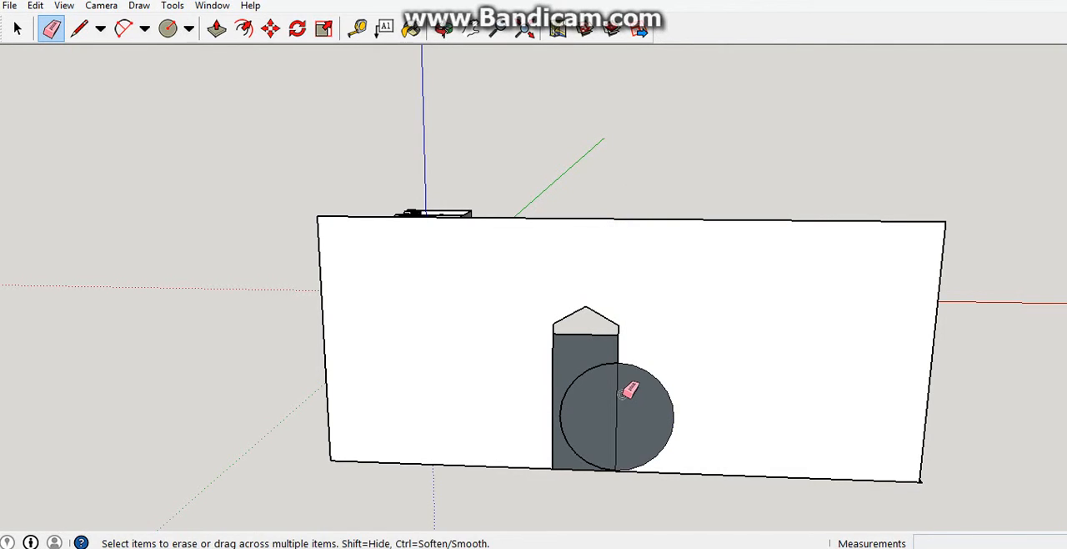
Erase the circle's arc inside the doorway and the door edge inside the circle to merge the openings.
left_click(602, 362)
mouse_move(617, 365)
middle_mouse_down()
mouse_move(625, 381)
mouse_move(489, 350)
mouse_move(519, 327)
middle_mouse_up()
scroll(519, 327, "down", 2)
mouse_move(614, 319)
middle_mouse_down()
mouse_move(322, 289)
mouse_move(480, 367)
mouse_move(561, 336)
middle_mouse_up()
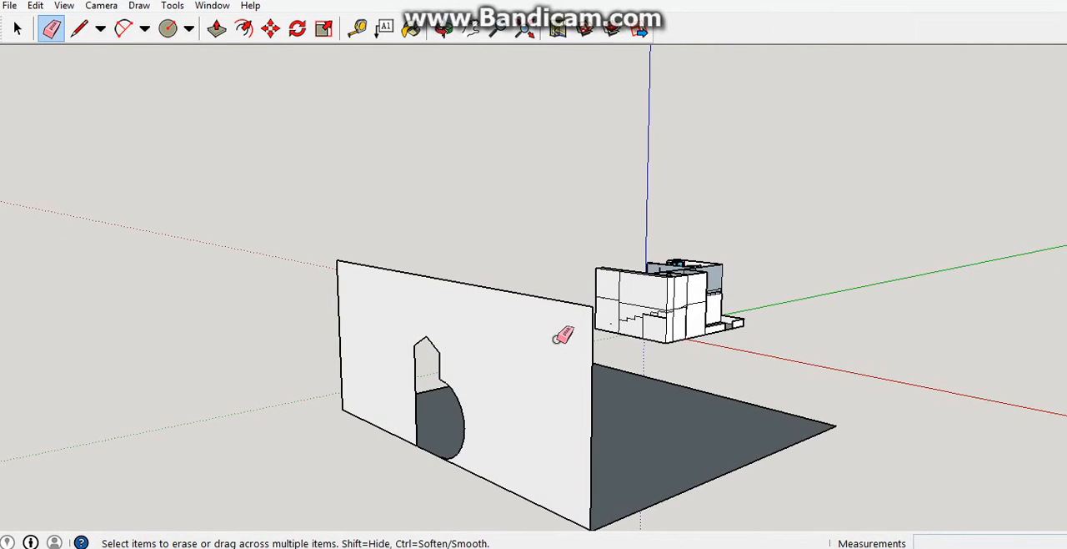